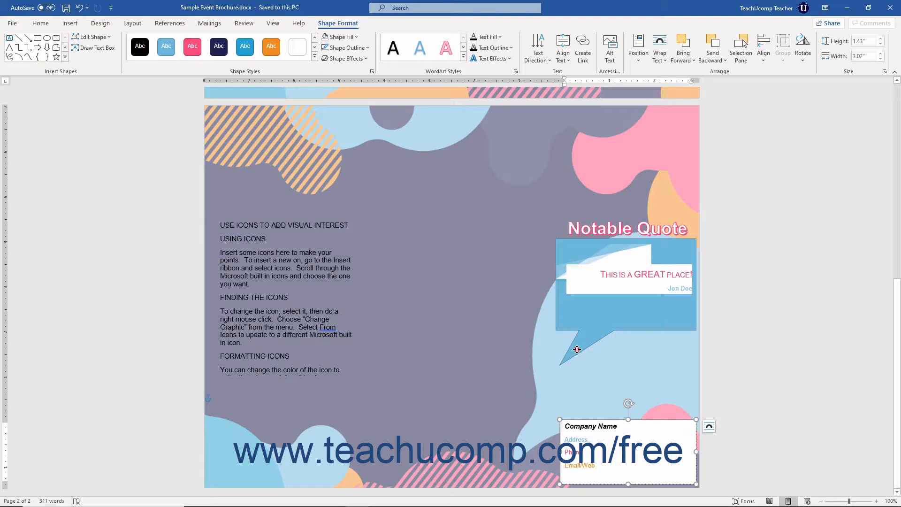
- Select the blue speech-bubble callout under the Notable Quote heading and show its shape formatting options
click(577, 351)
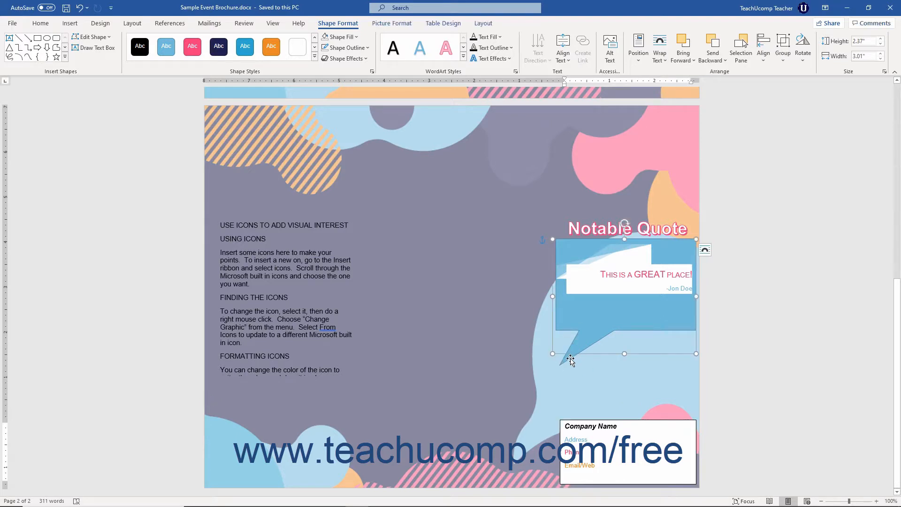
click(568, 360)
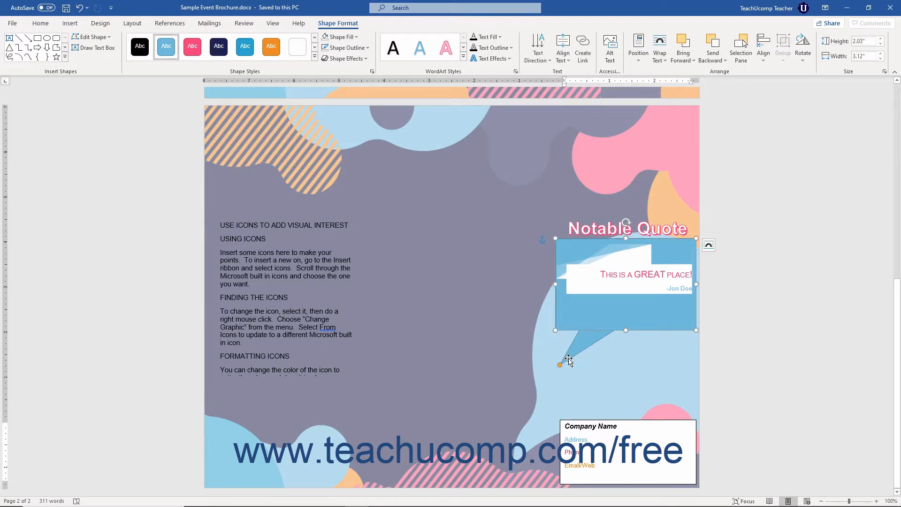
click(586, 428)
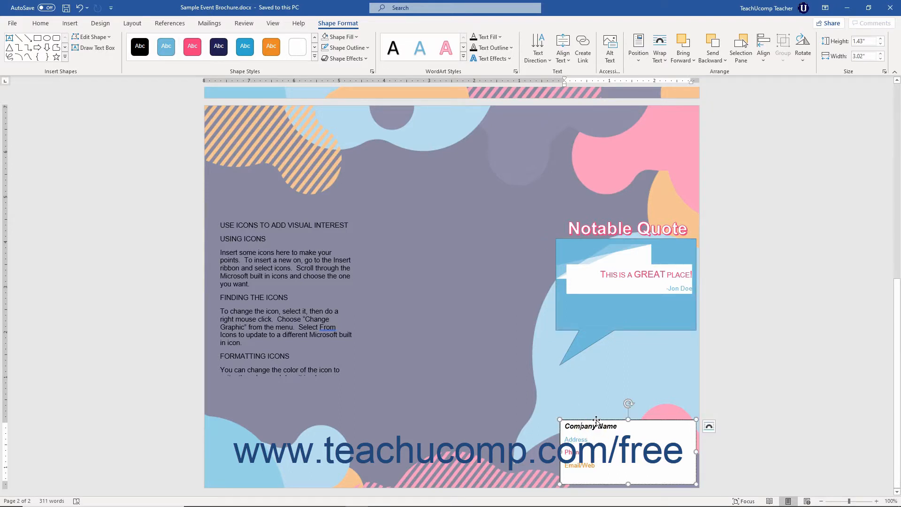
click(596, 419)
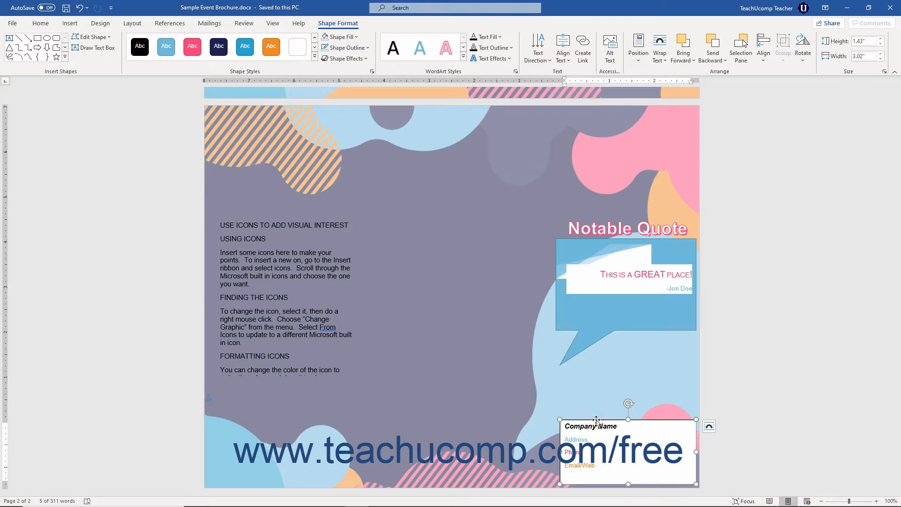
click(567, 359)
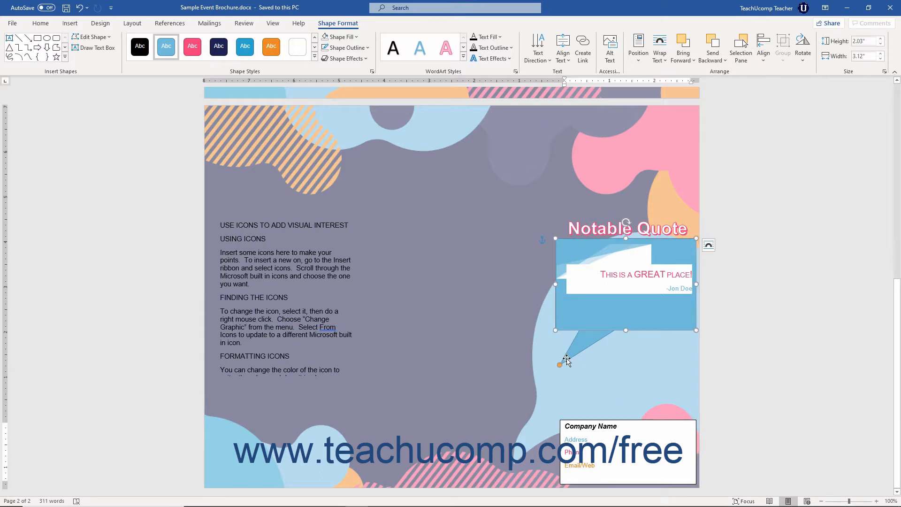
click(352, 23)
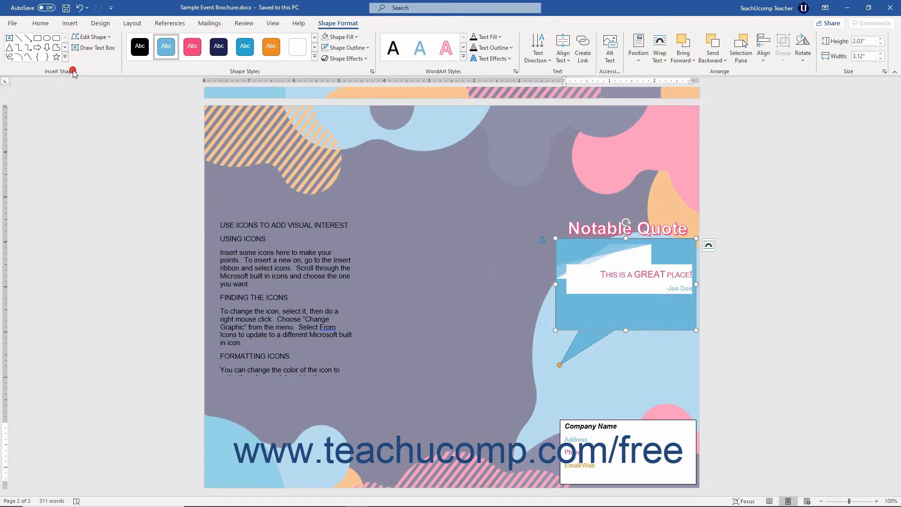
- Draw a freehand line about 2.16" high and 2.02" wide below the speech bubble, extending over the company contact box
click(65, 47)
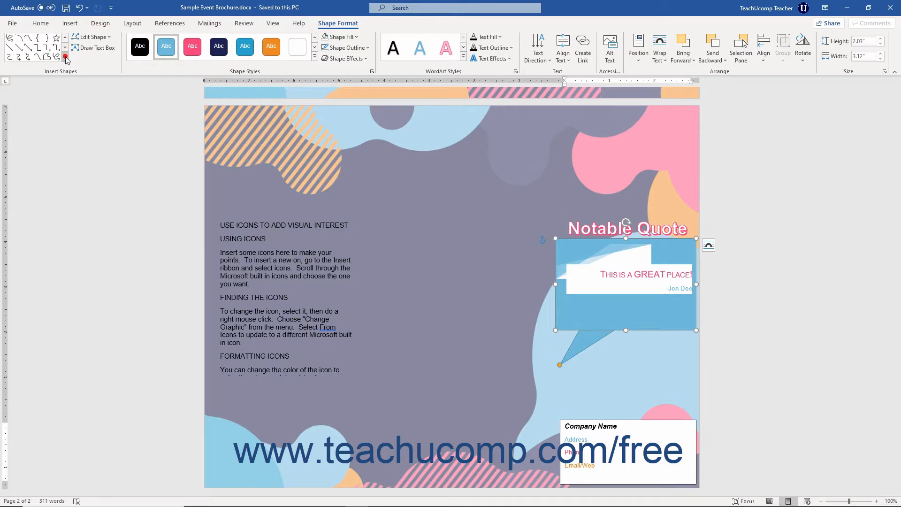
click(66, 57)
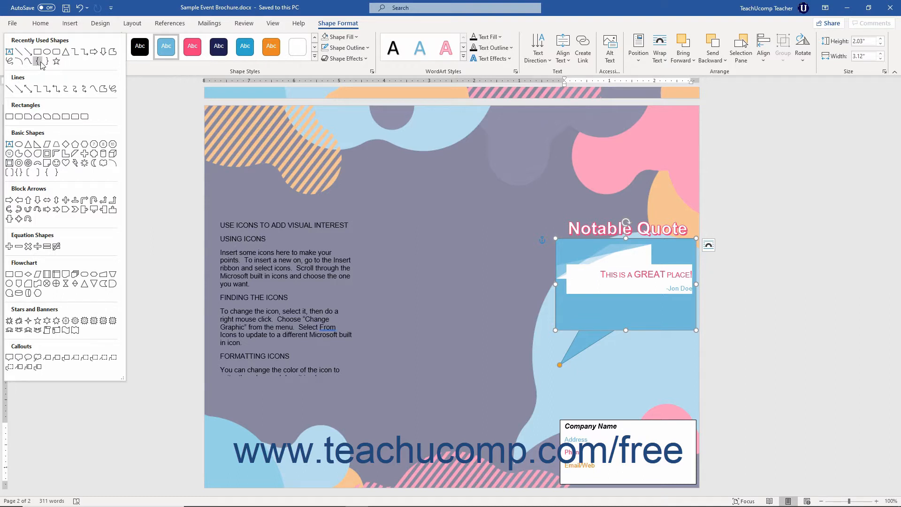
click(10, 61)
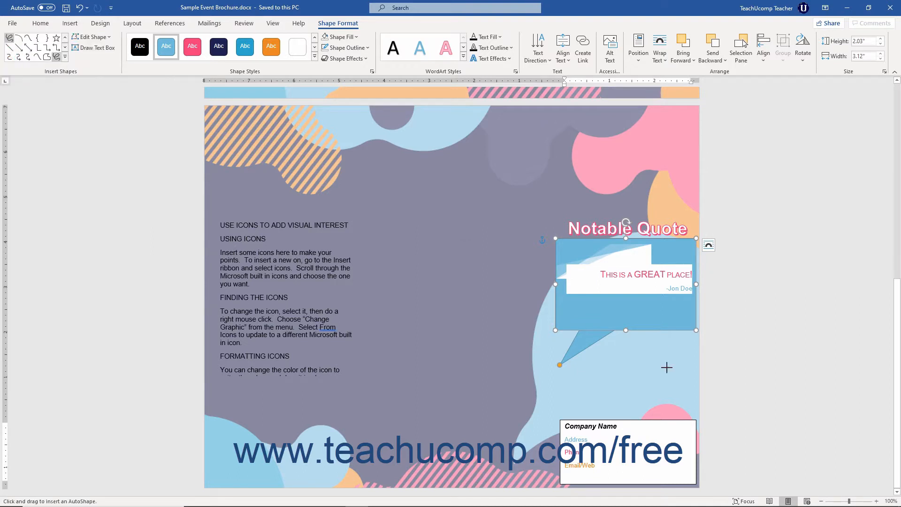
mouse_move(582, 382)
mouse_down()
mouse_move(627, 358)
mouse_move(676, 419)
mouse_move(650, 452)
mouse_up()
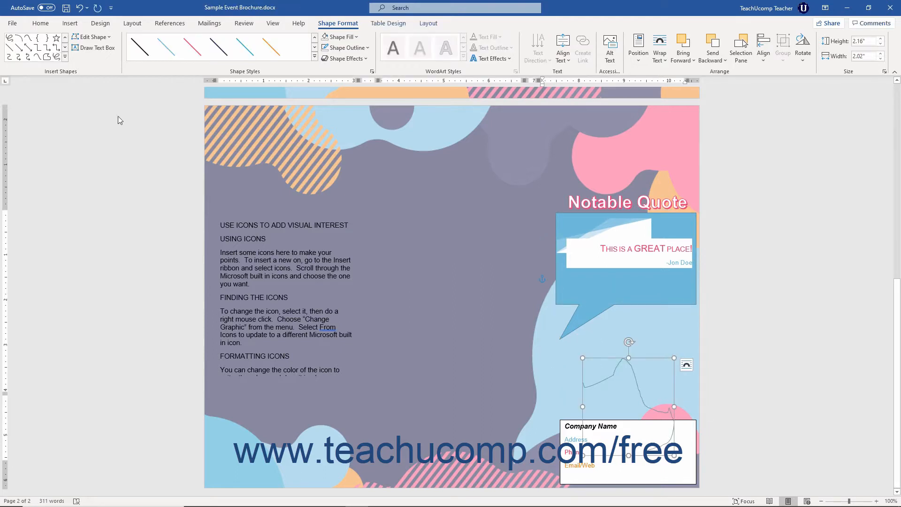
- Edit the freehand line's points to bend its straight starting segment downward into a curve
click(109, 37)
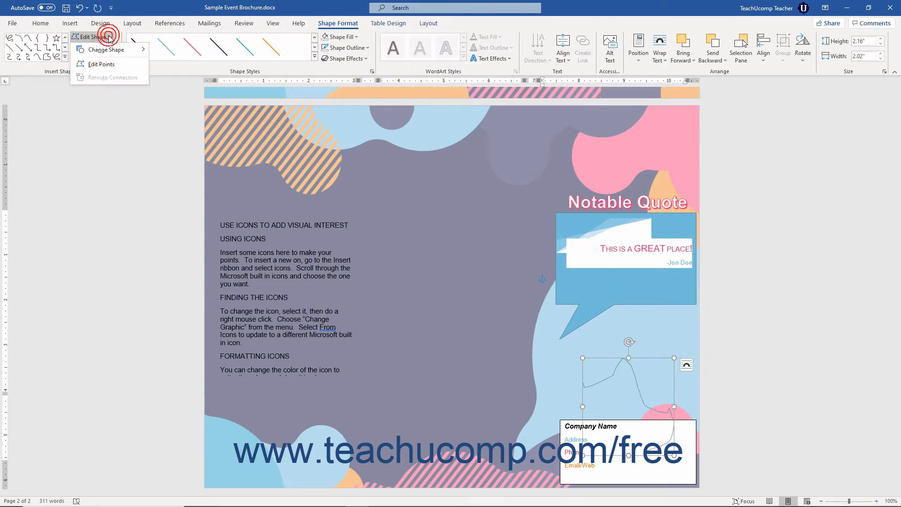
click(109, 37)
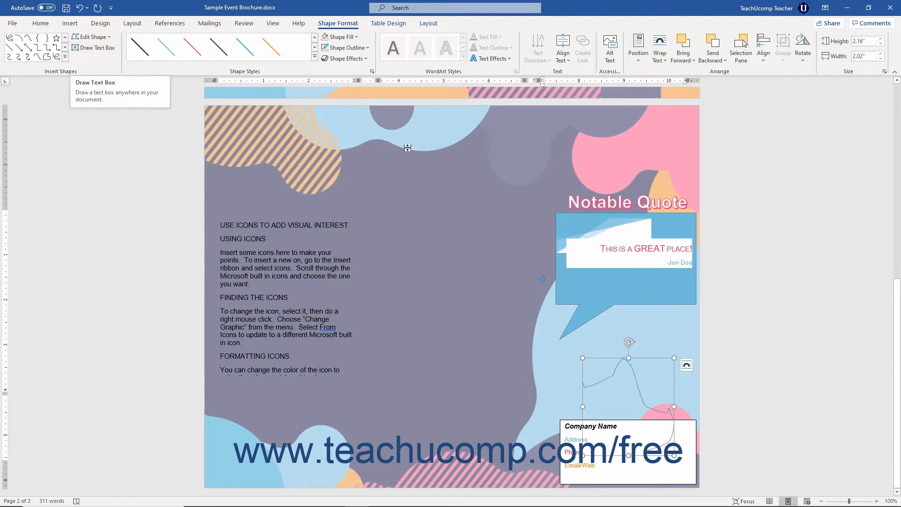
click(639, 380)
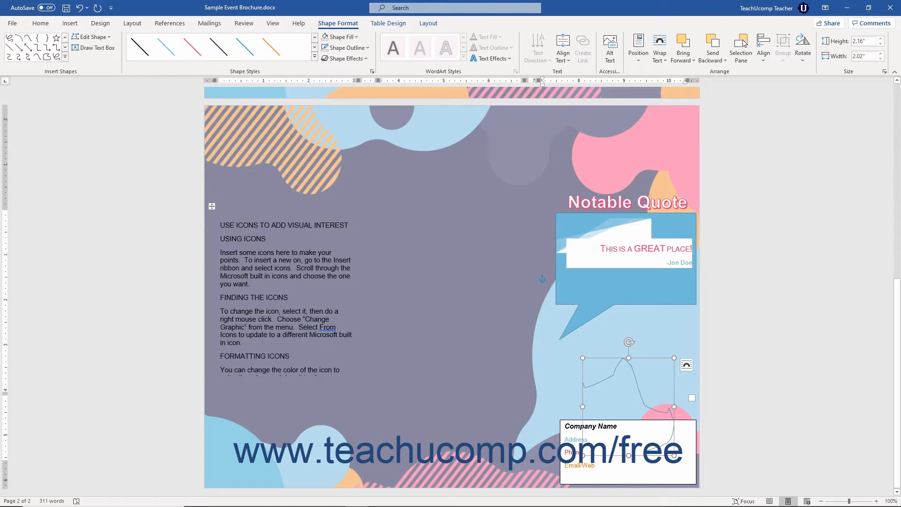
click(103, 38)
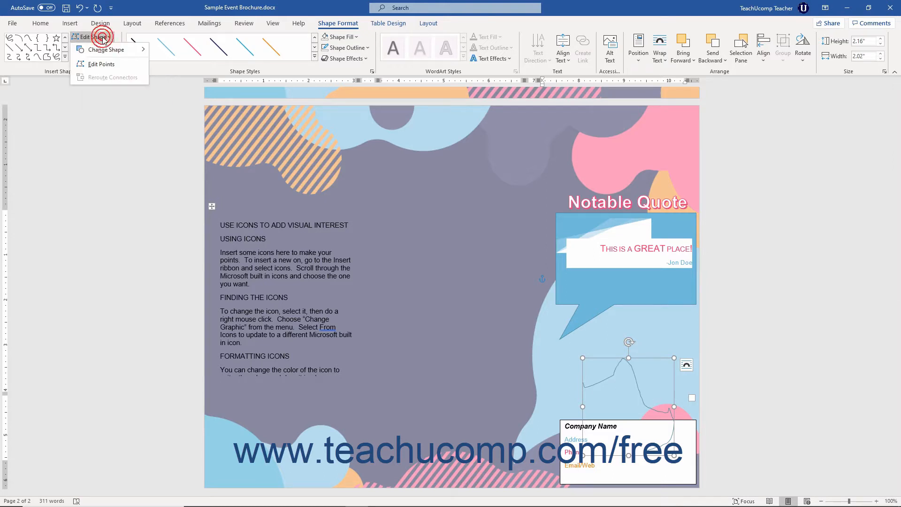
click(104, 65)
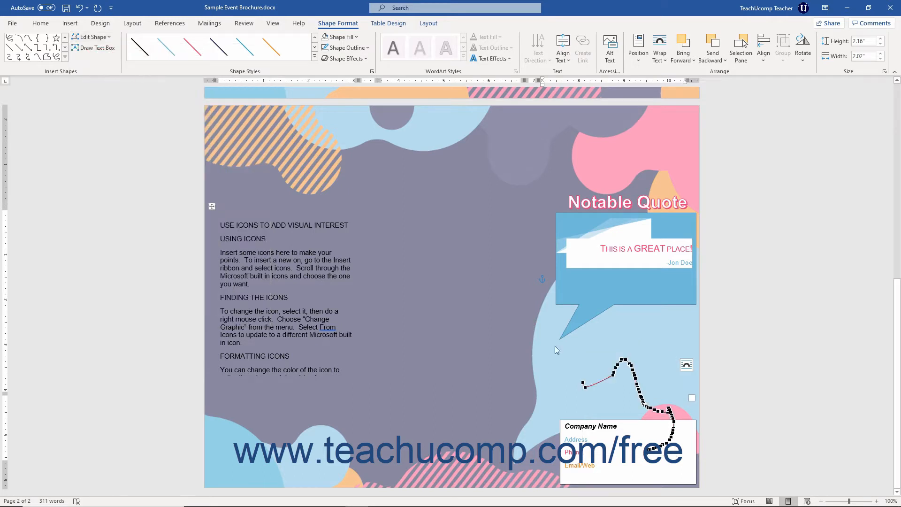
click(586, 386)
mouse_move(592, 390)
mouse_down()
mouse_move(598, 381)
mouse_move(603, 399)
mouse_up()
click(647, 383)
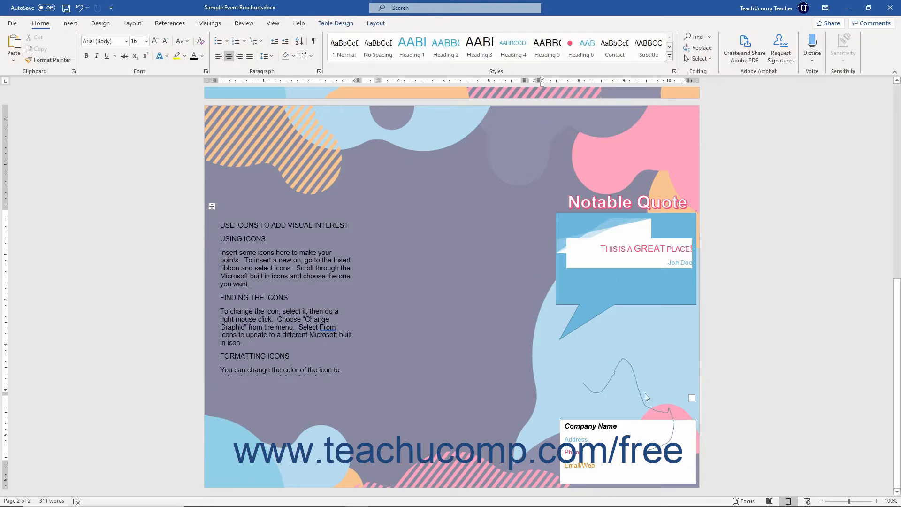
- Delete the freehand line and reselect the speech-bubble callout
click(642, 390)
key(Delete)
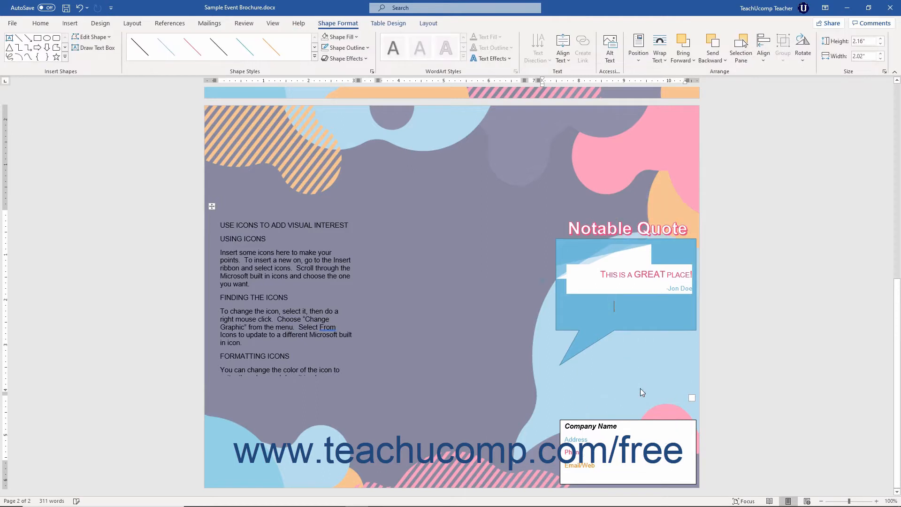
click(566, 350)
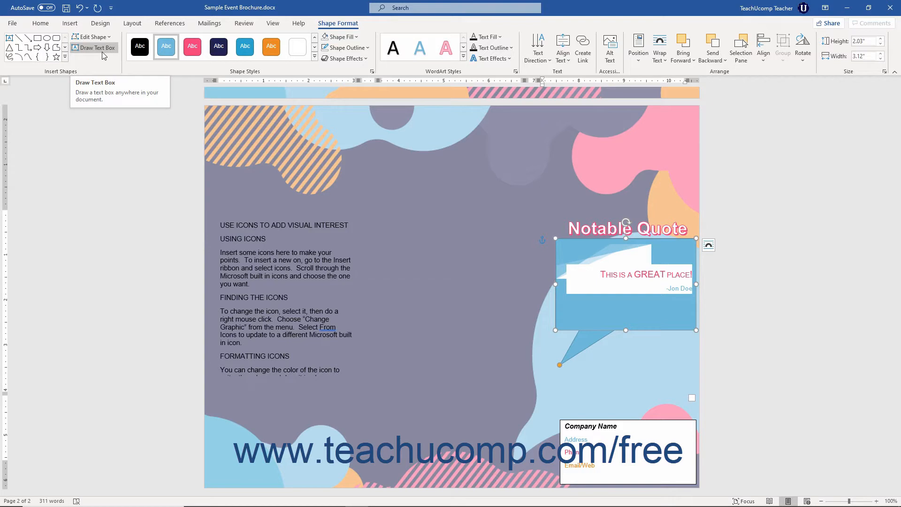
click(70, 23)
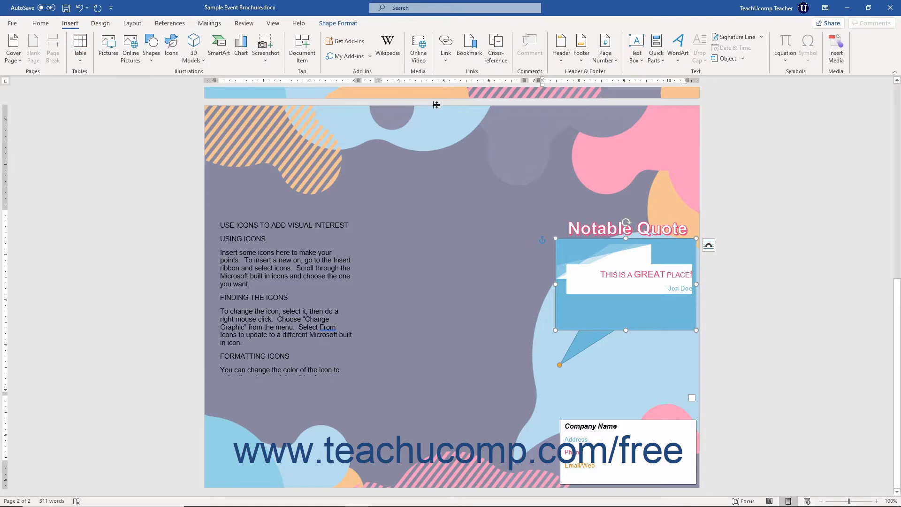
click(637, 60)
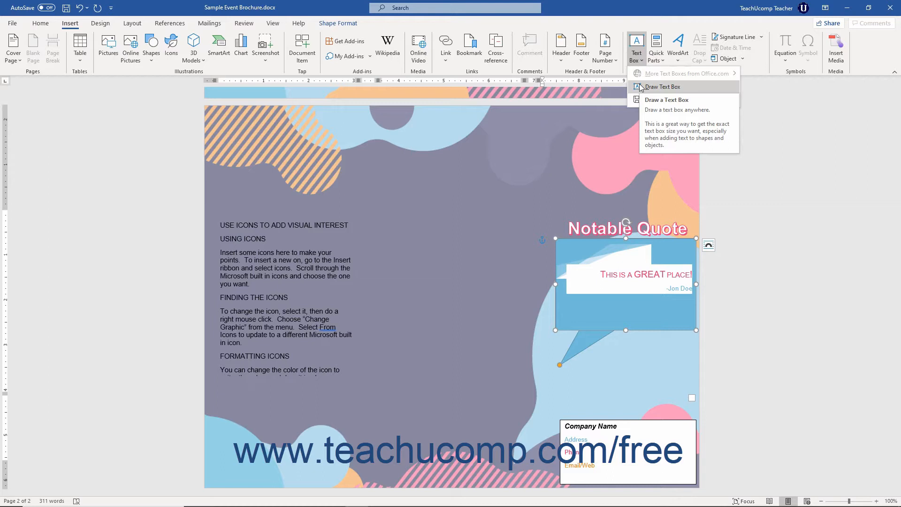
click(328, 25)
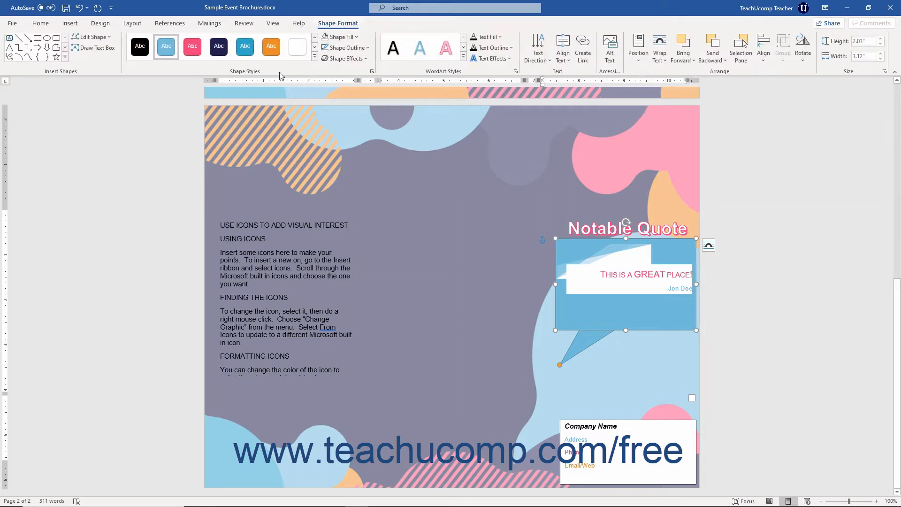
click(278, 69)
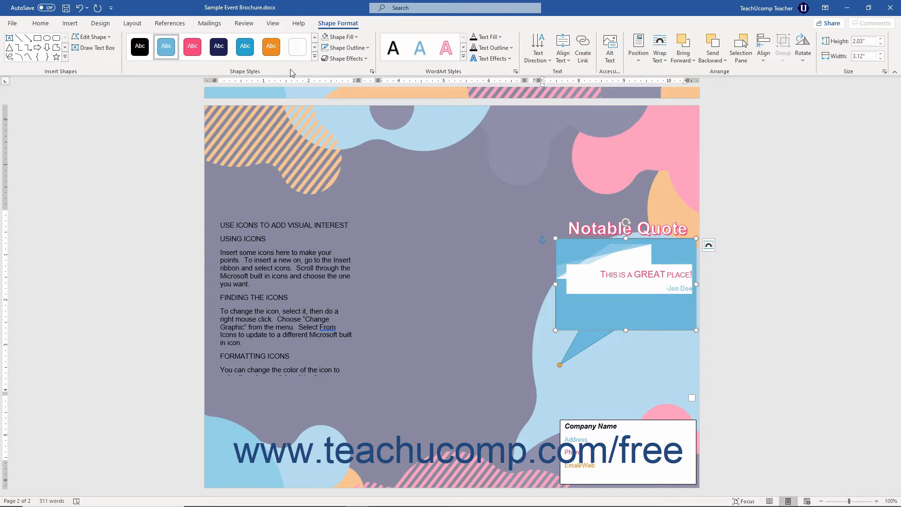
- Apply the preset shape style with a light blue fill and white outline to the speech-bubble callout
click(314, 48)
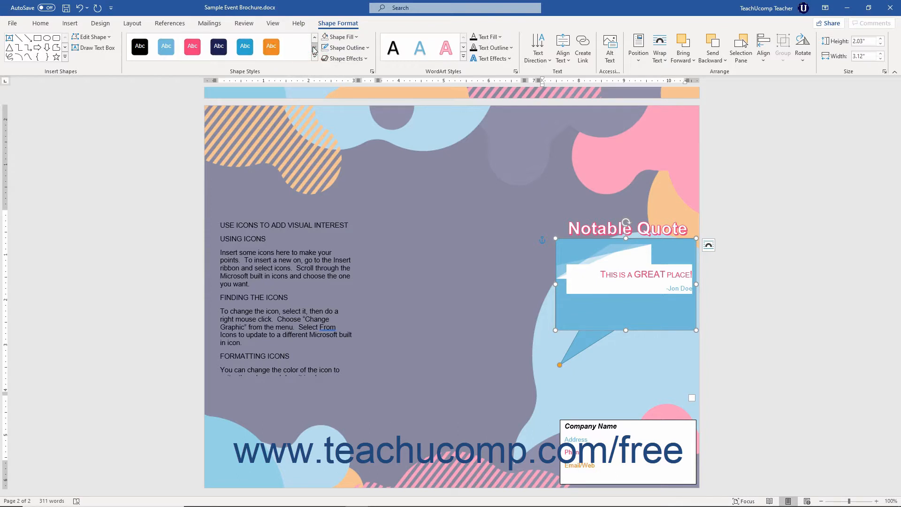
click(176, 55)
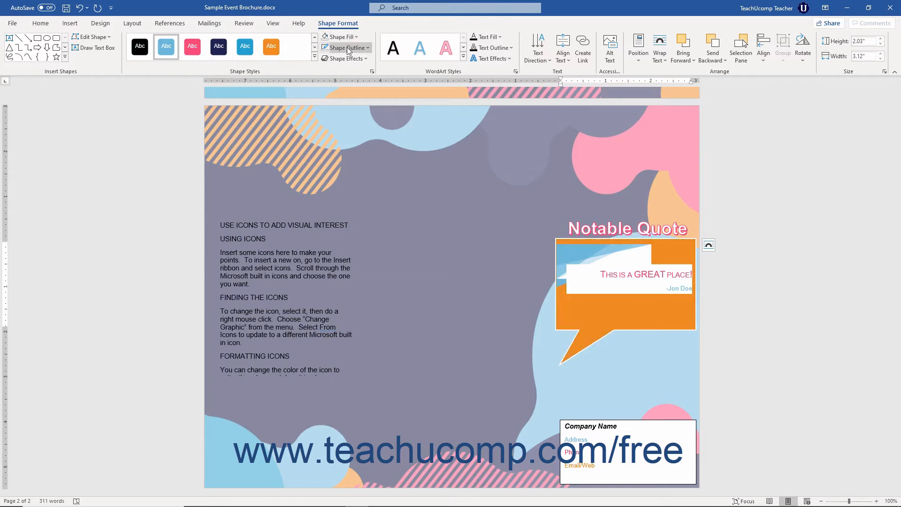
click(170, 49)
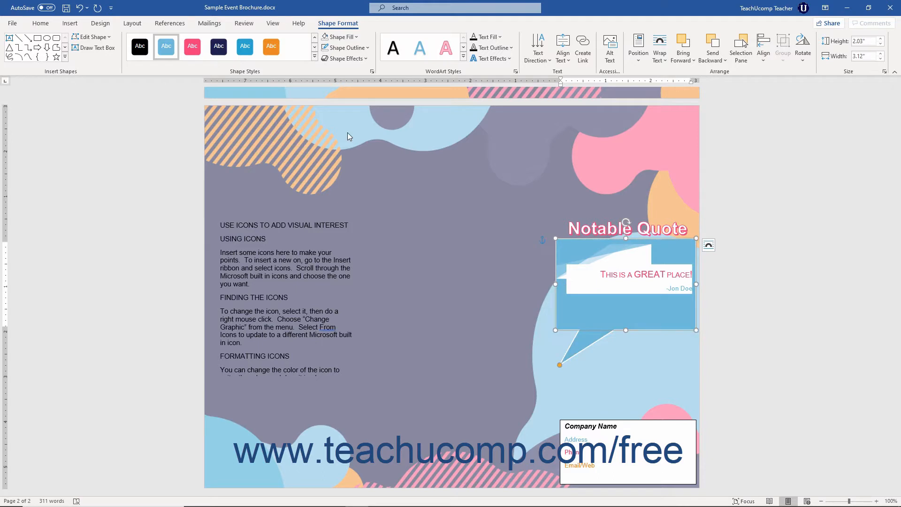
- Fill the speech-bubble callout with the standard color Blue
click(357, 38)
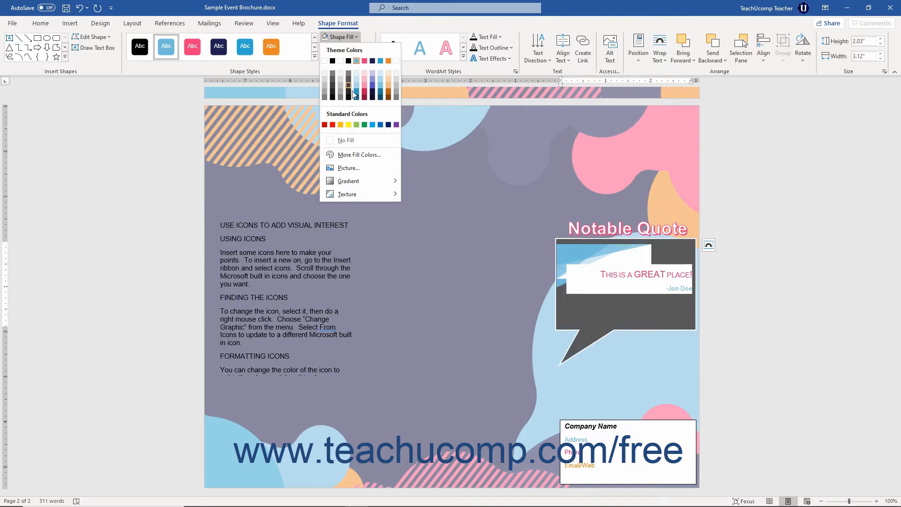
click(380, 124)
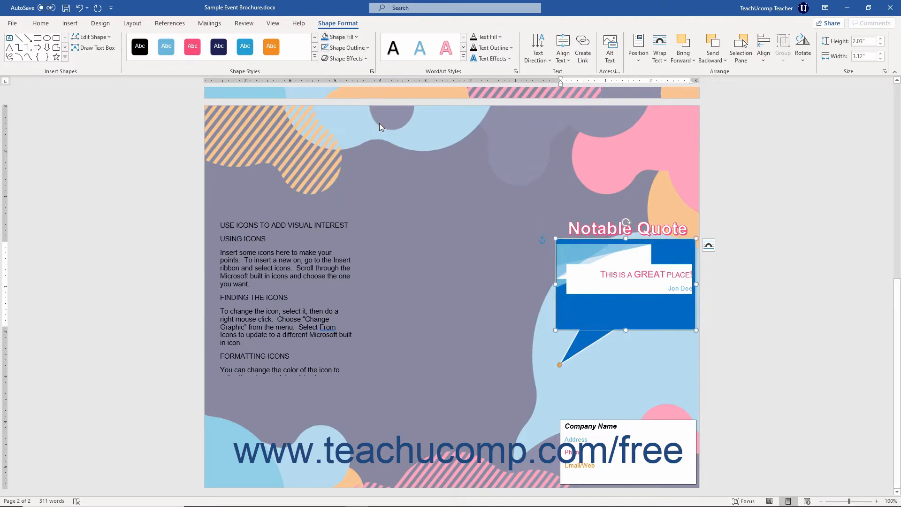
- Give the speech-bubble callout a custom lavender fill of RGB 182, 167, 235 with slight transparency
click(353, 37)
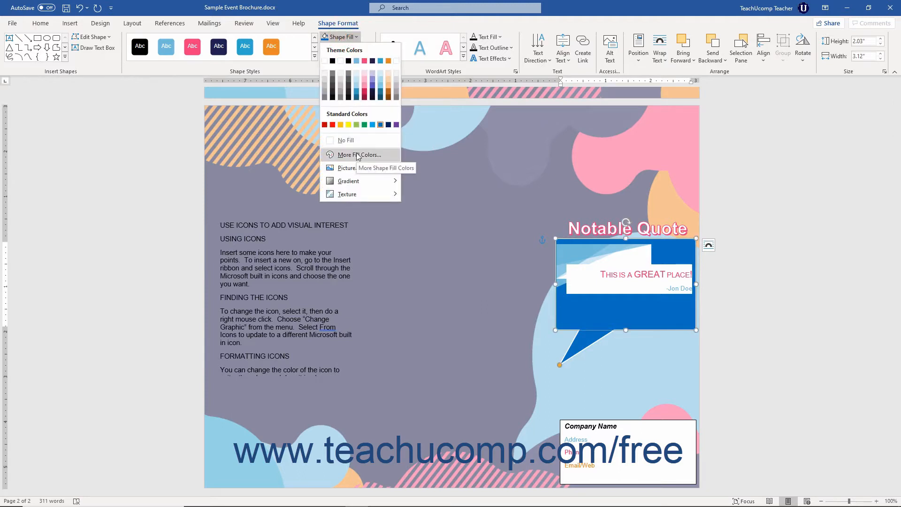
click(357, 155)
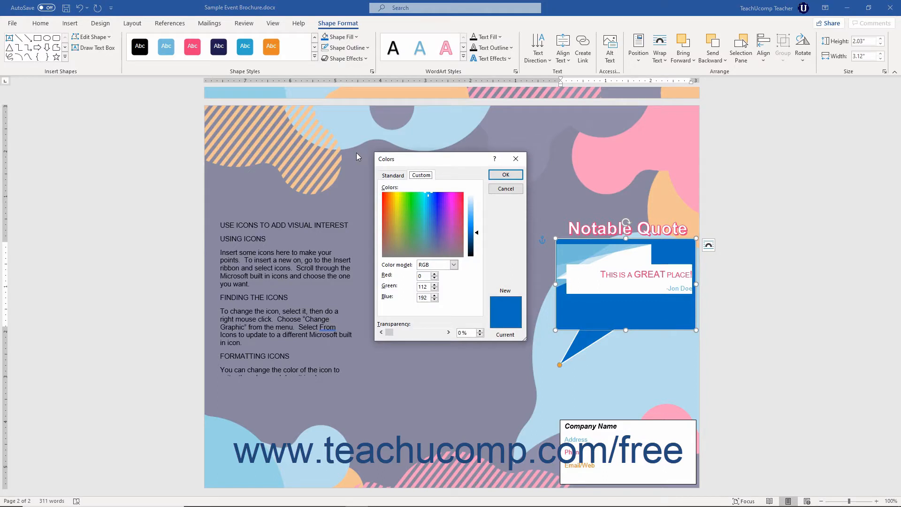
click(396, 175)
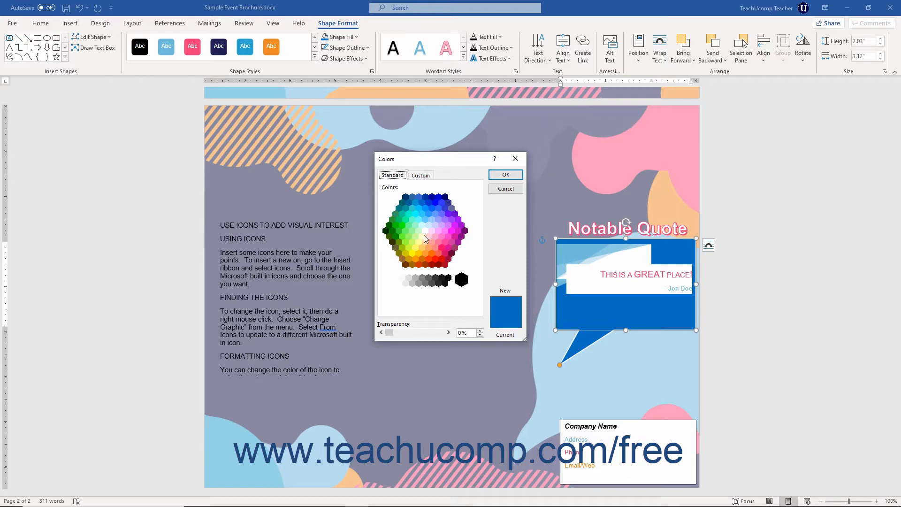
click(436, 215)
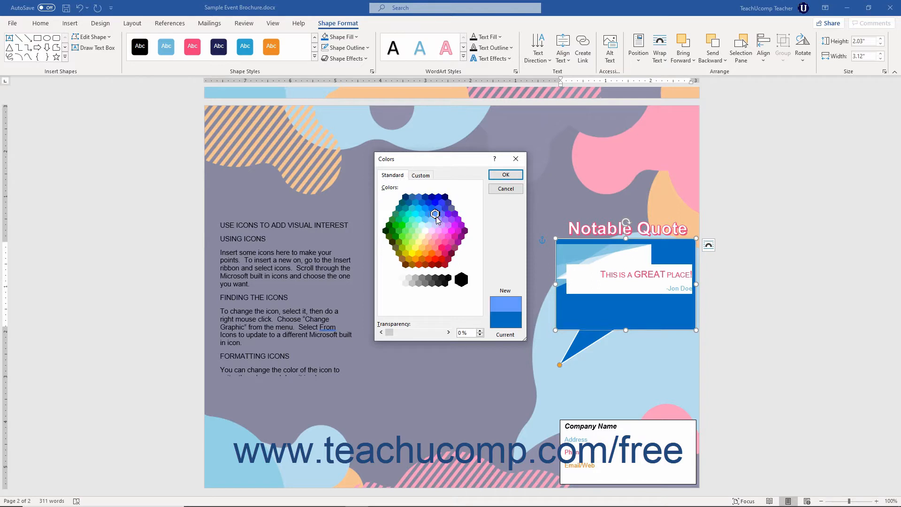
click(422, 176)
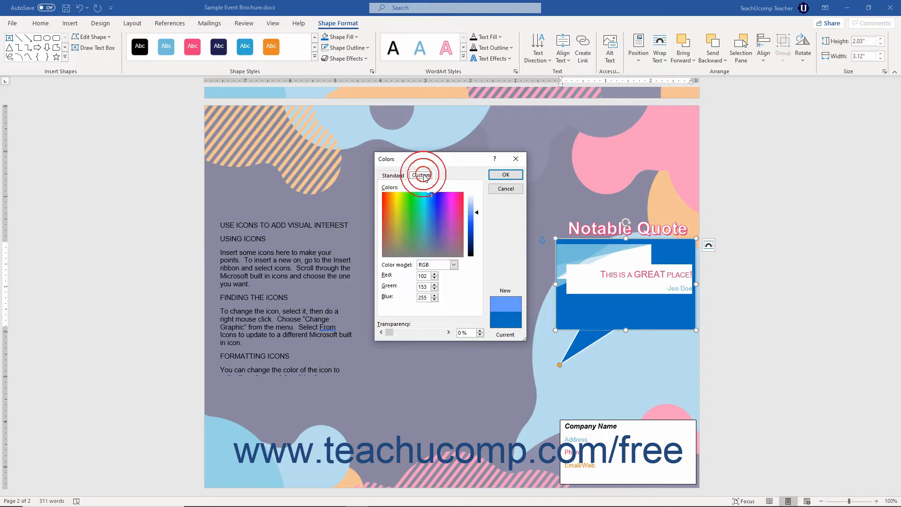
click(439, 216)
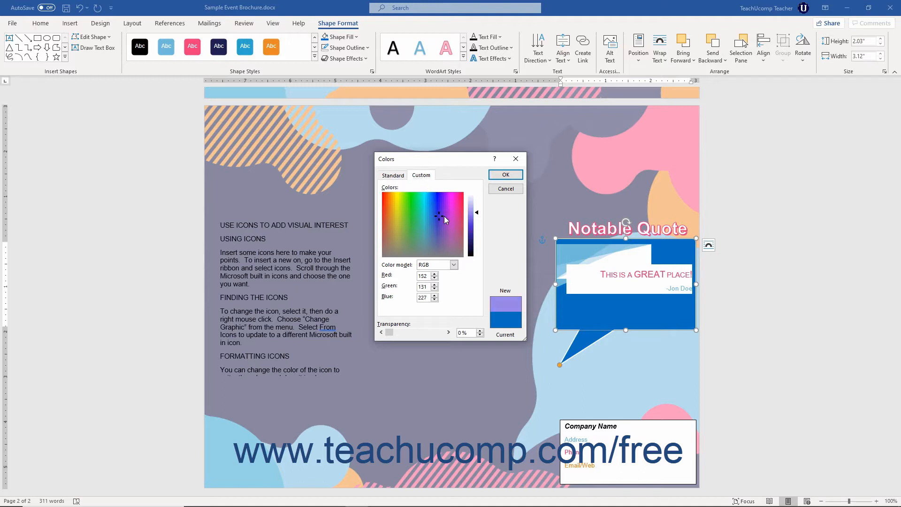
click(475, 210)
drag(476, 212, 476, 206)
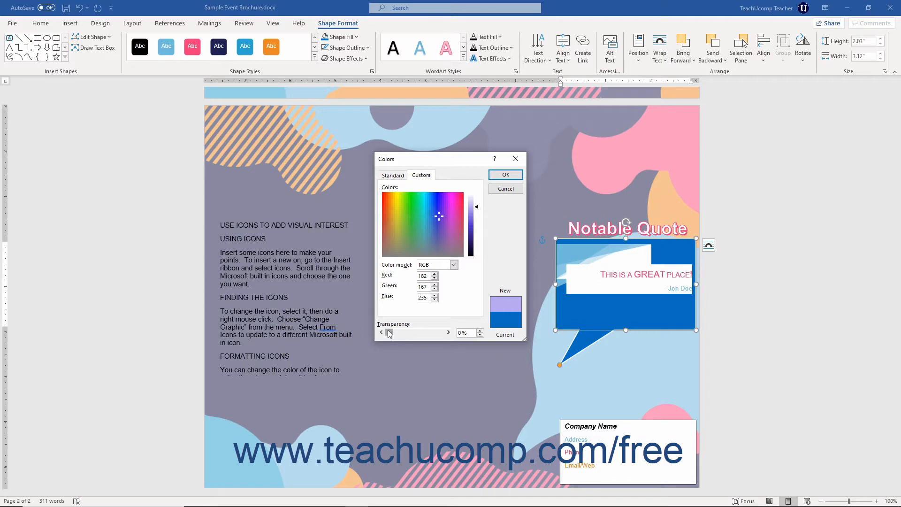
drag(389, 334, 402, 334)
click(506, 175)
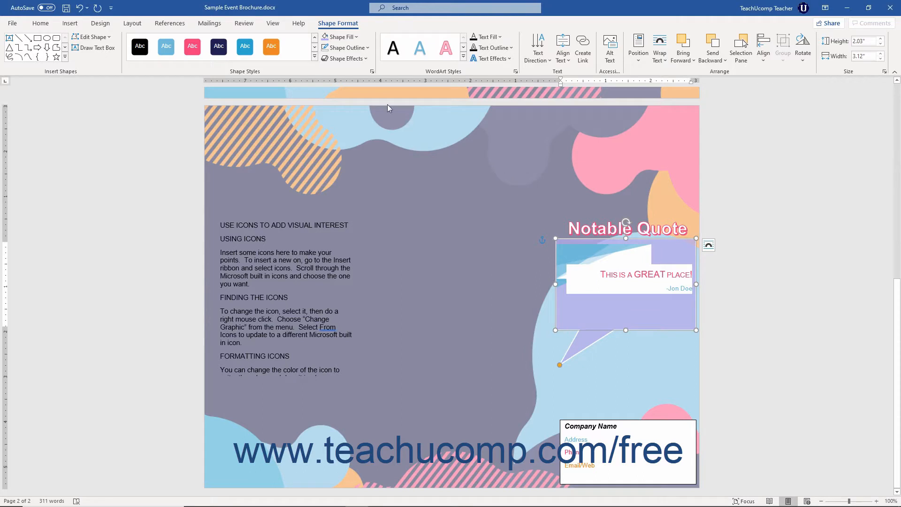
- Clear the speech-bubble callout's fill and fill it with the brick wall image from the Background category of the online pictures
click(357, 36)
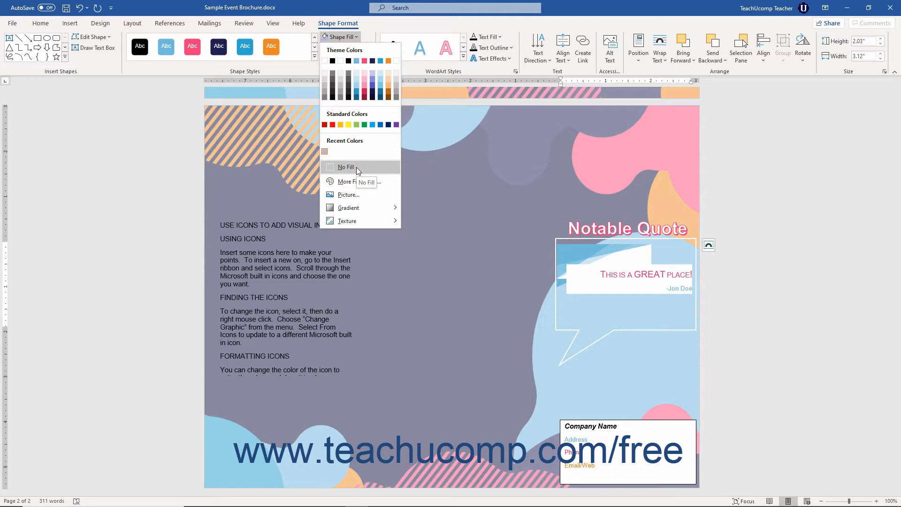
click(357, 167)
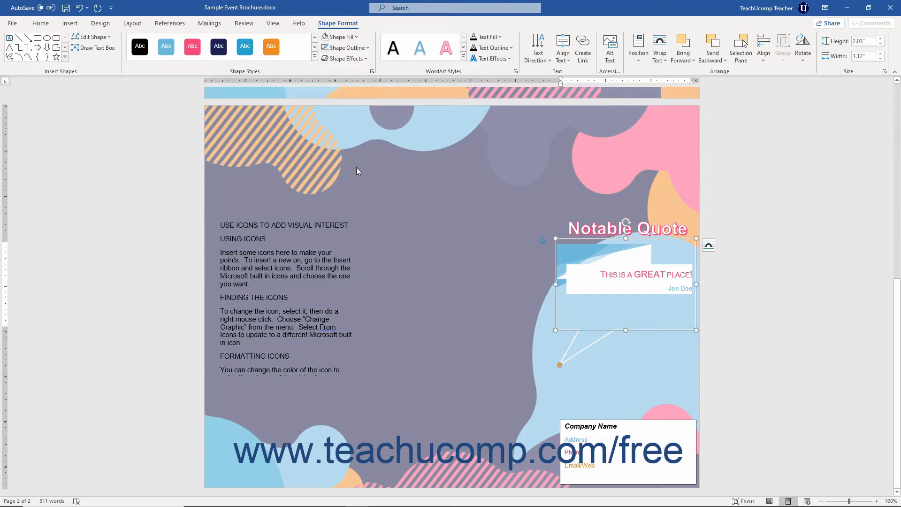
click(353, 36)
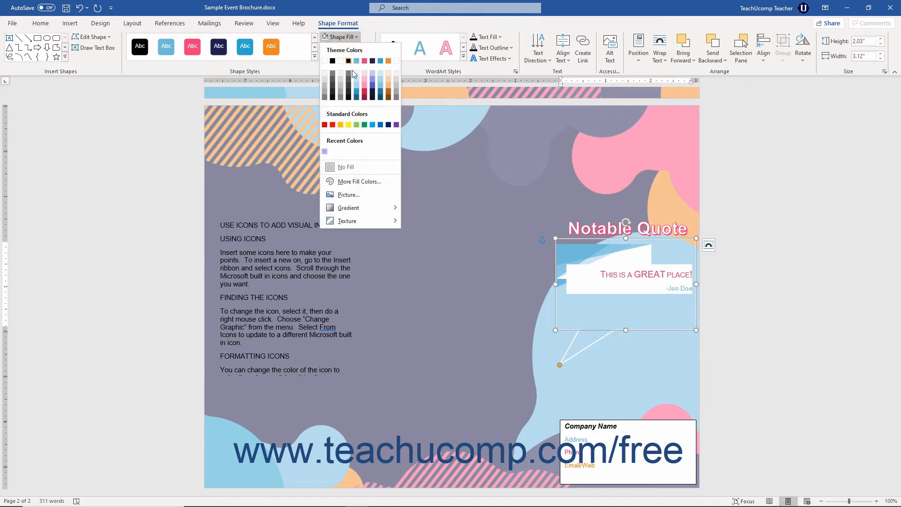
click(359, 194)
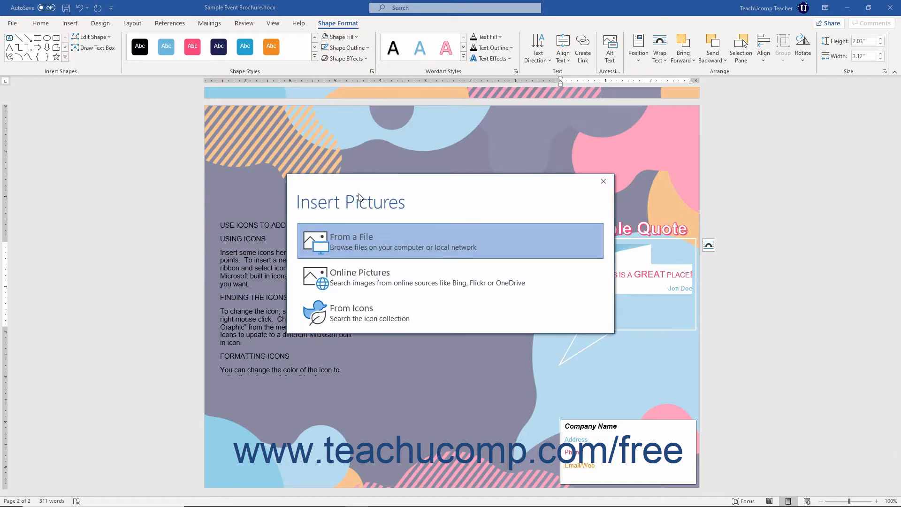
click(370, 238)
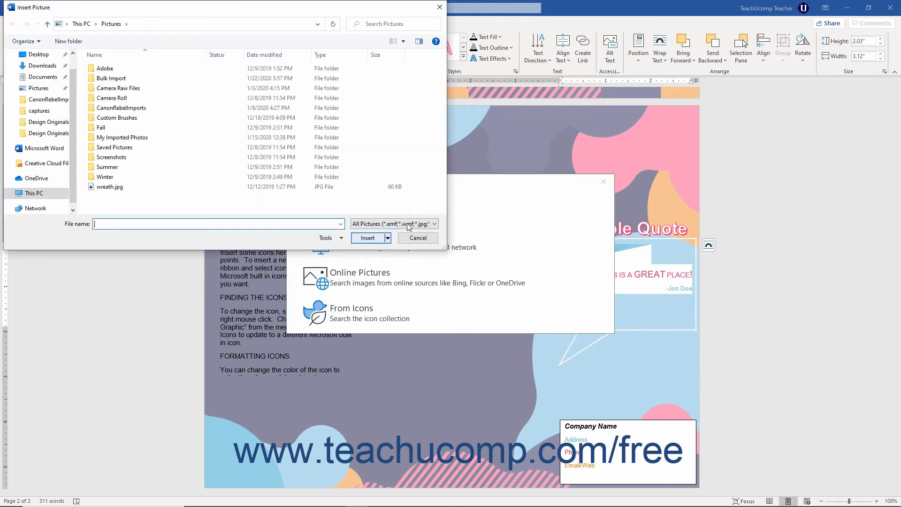
click(420, 238)
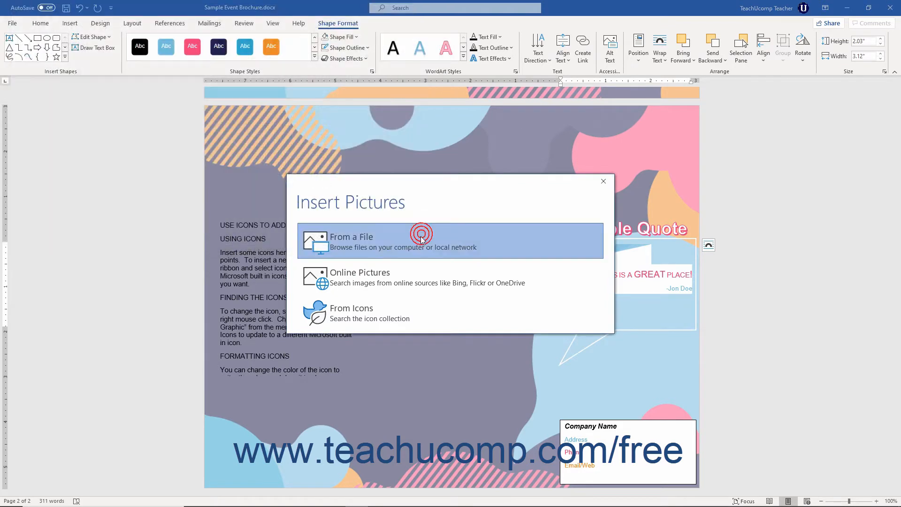
click(396, 281)
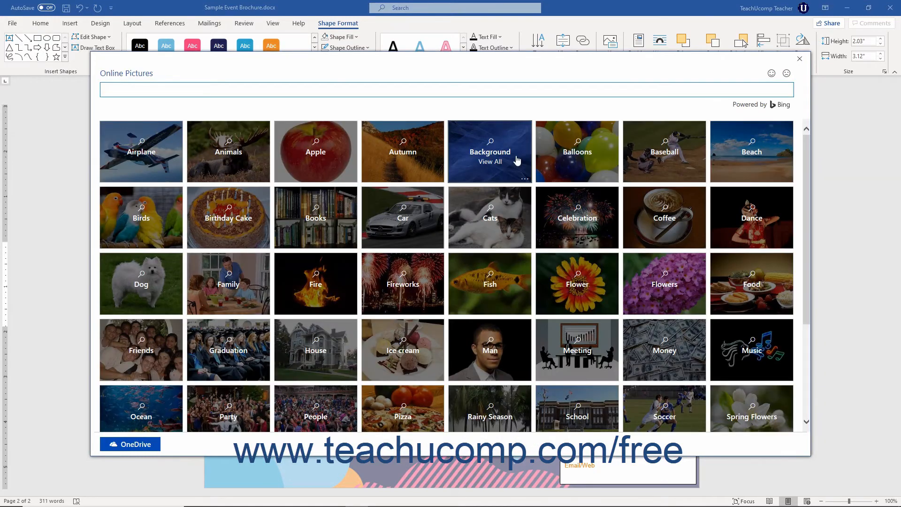
click(516, 156)
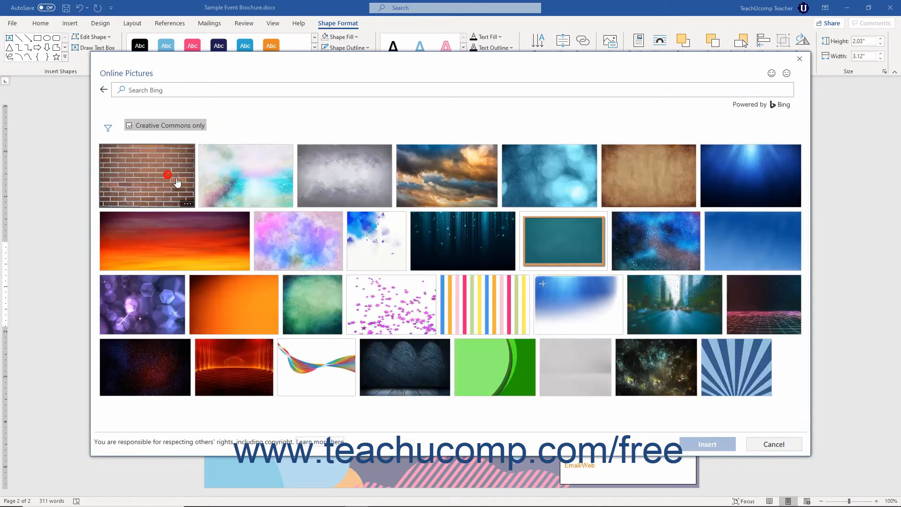
click(177, 182)
click(686, 444)
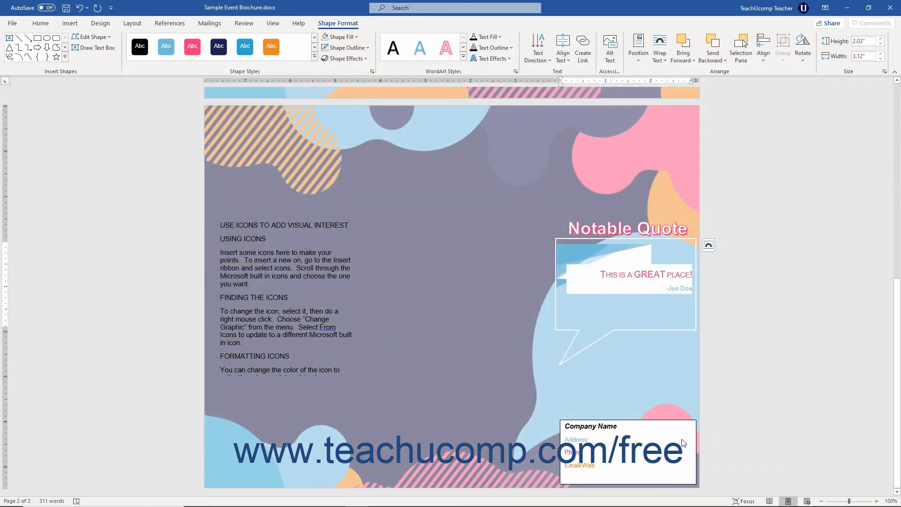
- View the icon collection offered as a picture fill source for the callout, and leave it without inserting anything
click(355, 37)
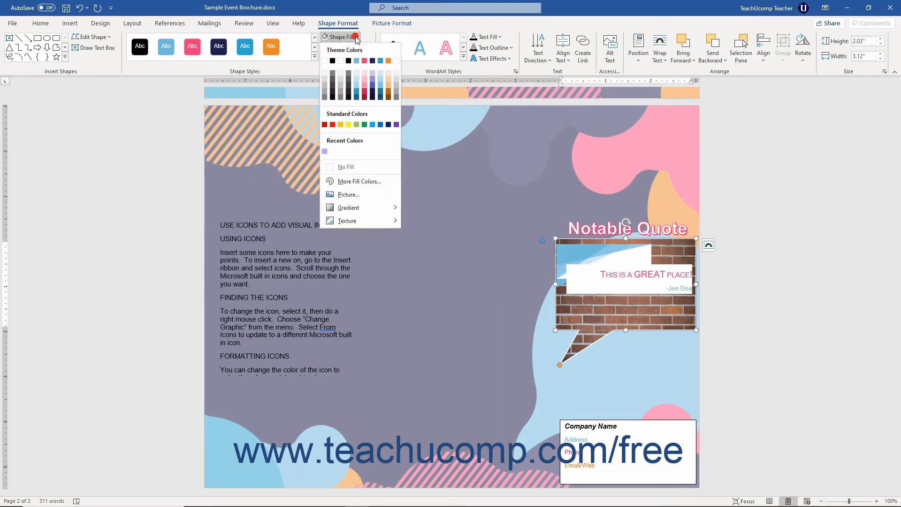
click(367, 195)
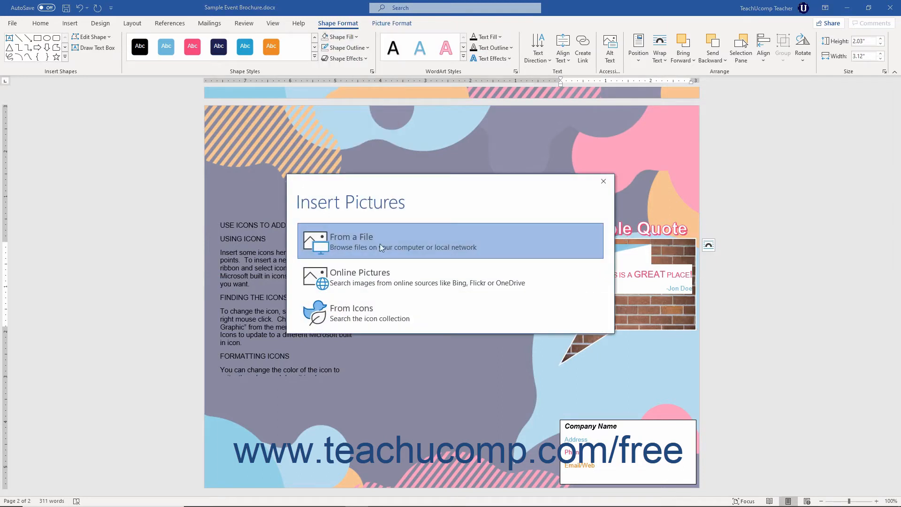
click(382, 308)
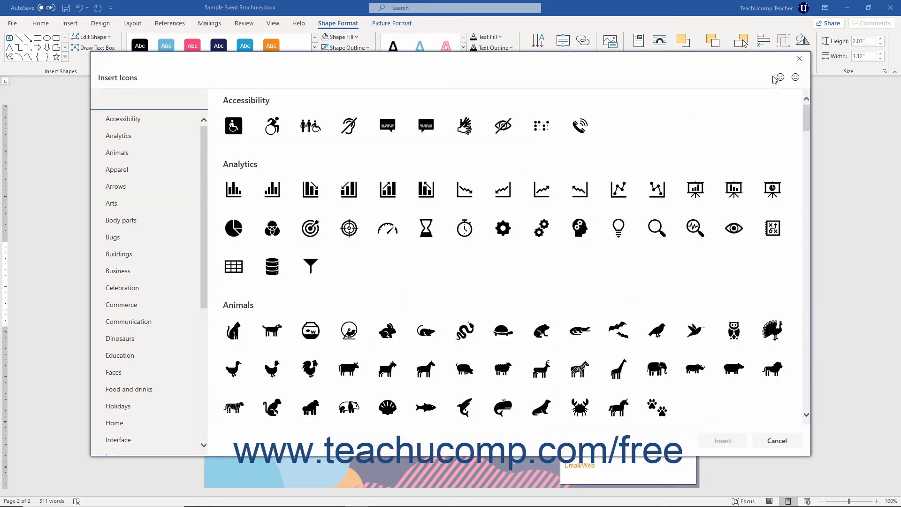
click(801, 59)
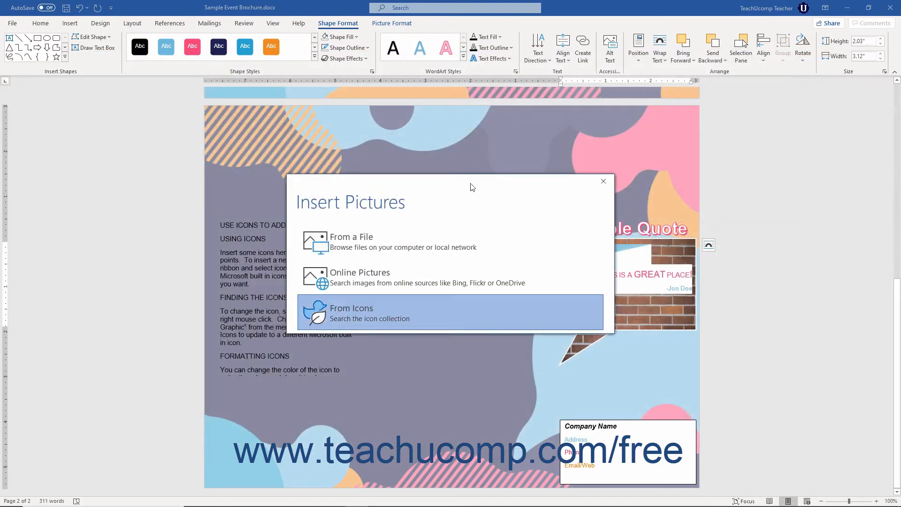
click(604, 183)
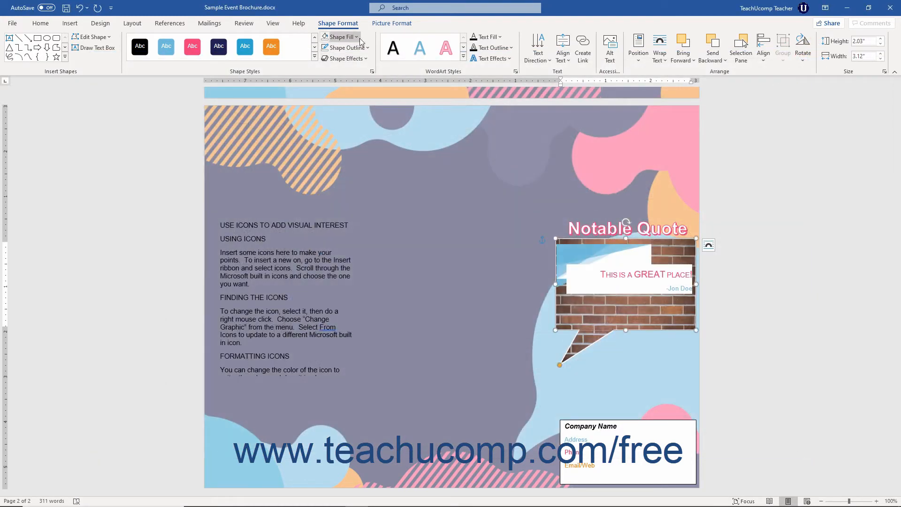
- Remove the callout's picture fill and apply the dark-variation blue gradient that runs from dark at the top to lighter at the bottom
click(356, 37)
click(359, 167)
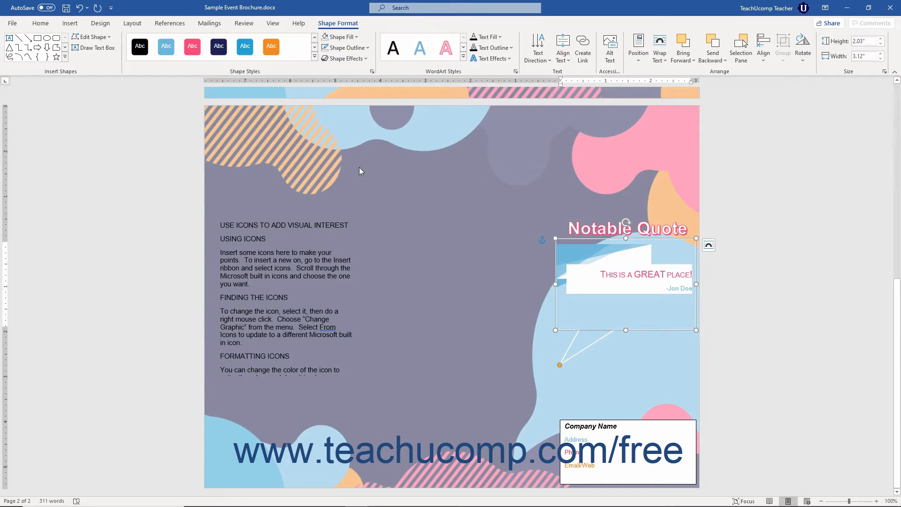
click(338, 37)
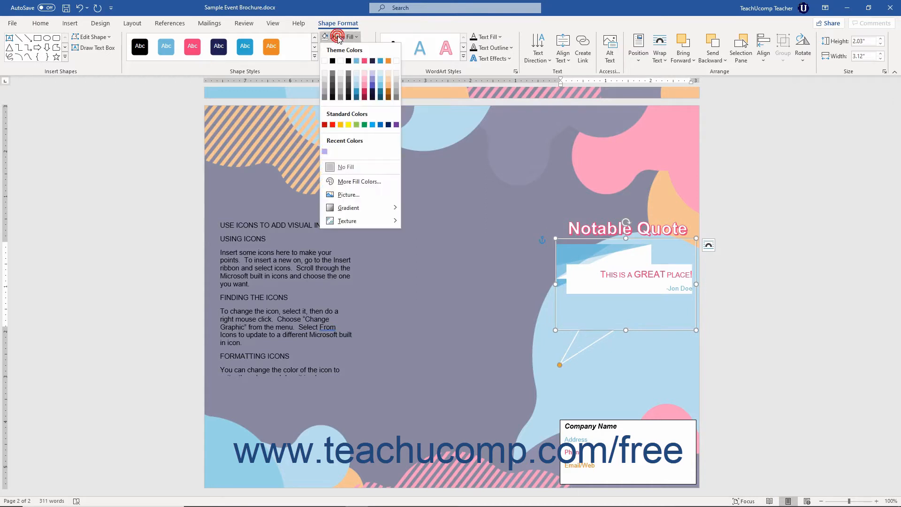
mouse_move(362, 203)
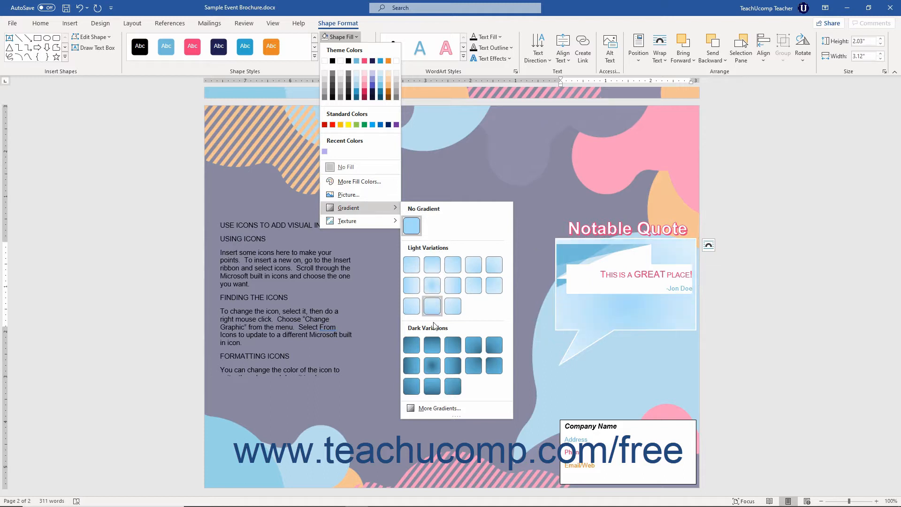
click(432, 345)
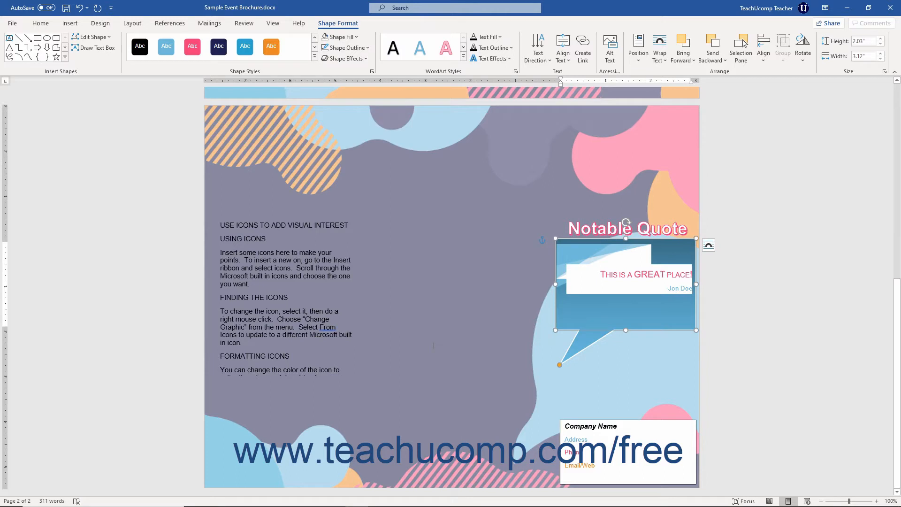
- Fill the speech-bubble callout with the light blue water droplets texture
click(355, 37)
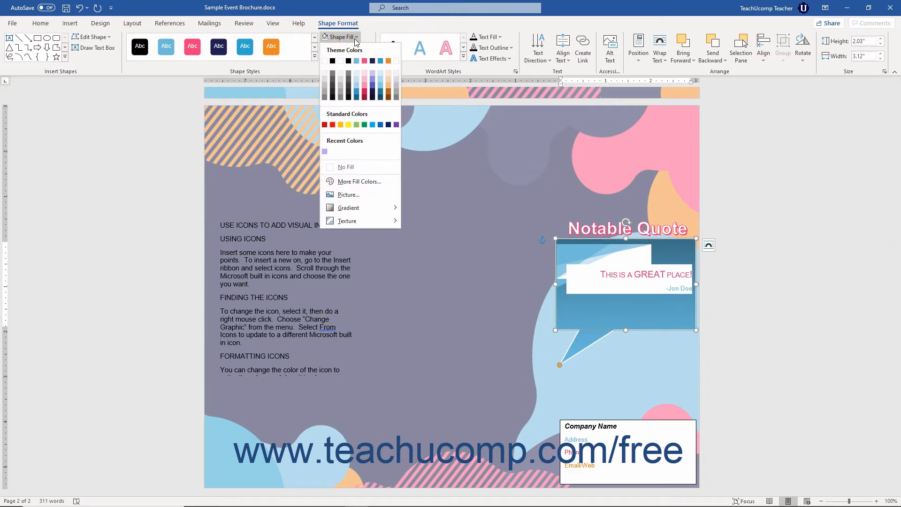
mouse_move(373, 221)
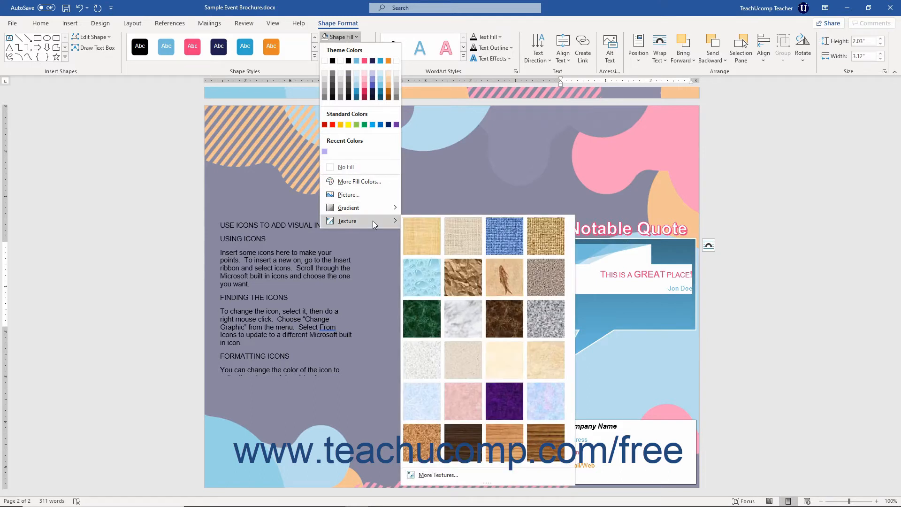
click(427, 272)
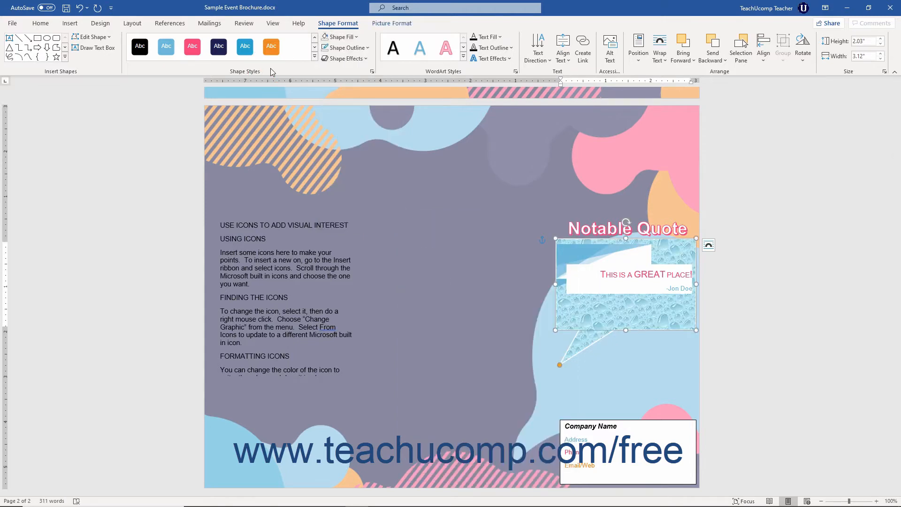
- Give the speech-bubble callout a pink theme-color outline, and remove the outline again
click(343, 47)
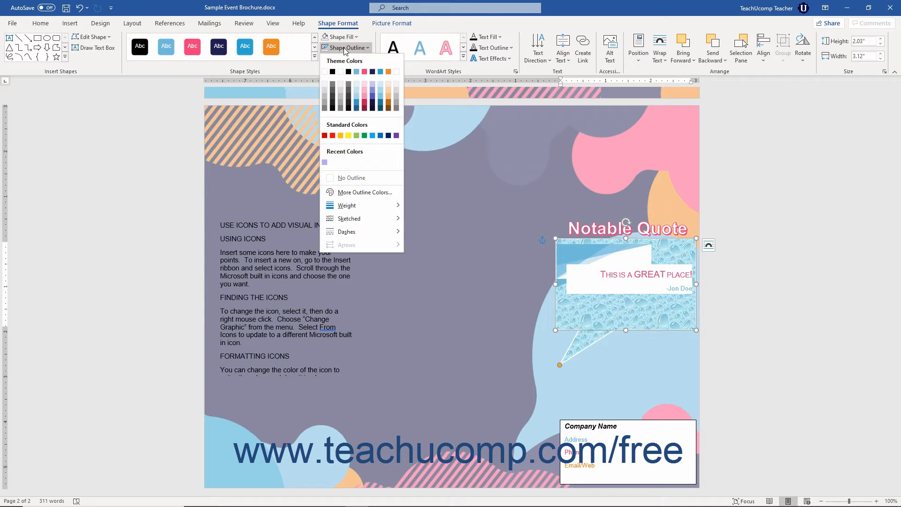
click(365, 71)
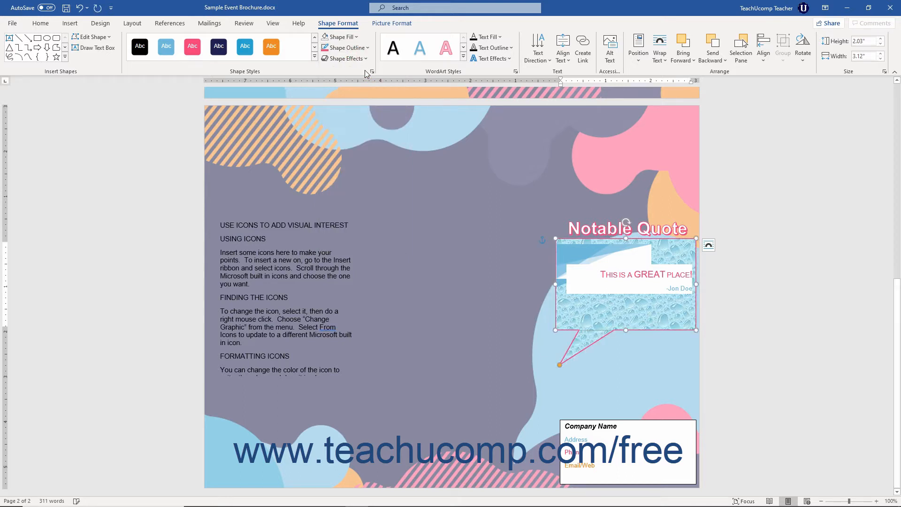
click(355, 47)
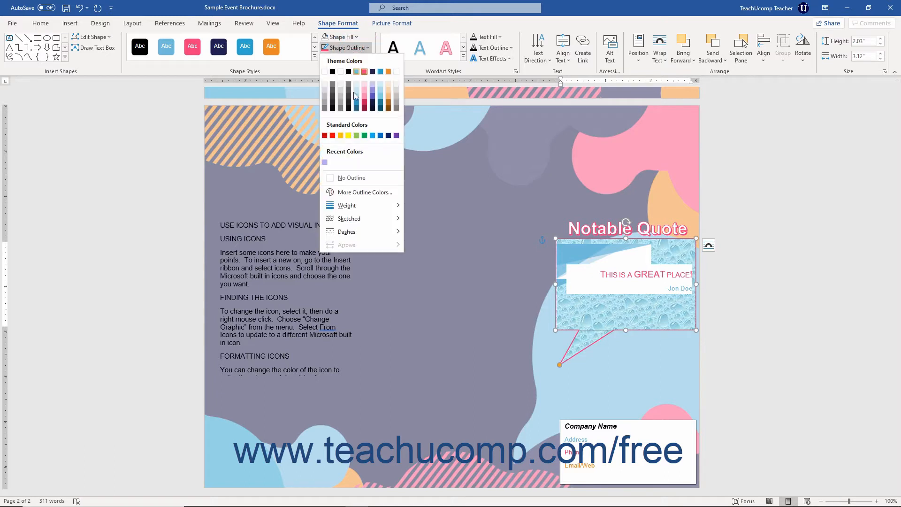
click(353, 178)
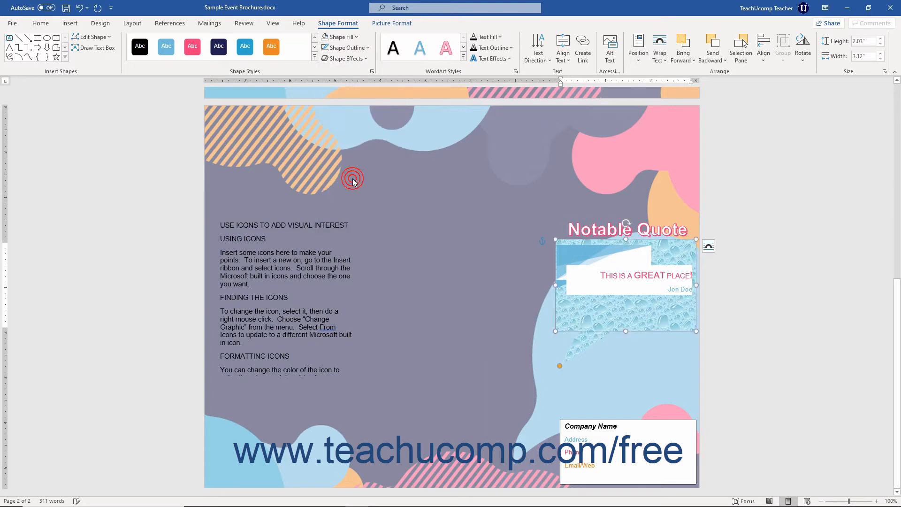
- Give the speech-bubble callout a light blue theme-color outline with a weight of 3 pt
click(350, 48)
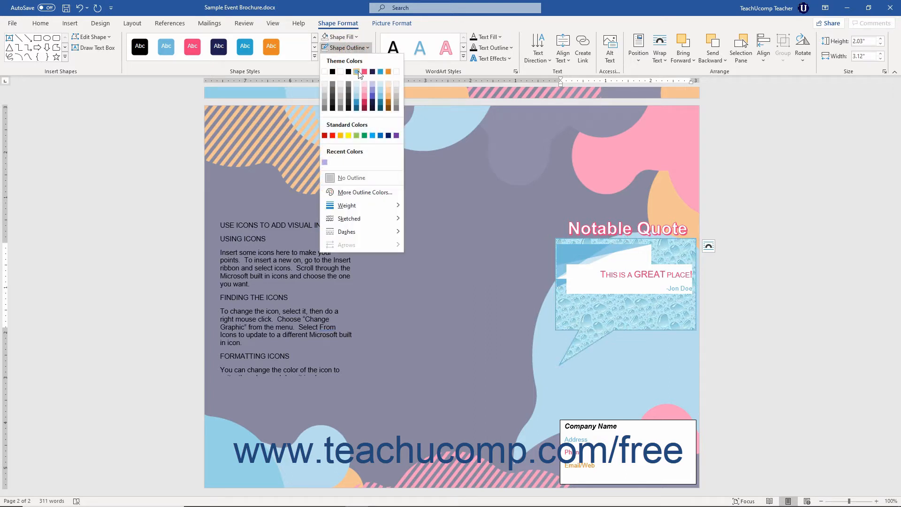
click(357, 71)
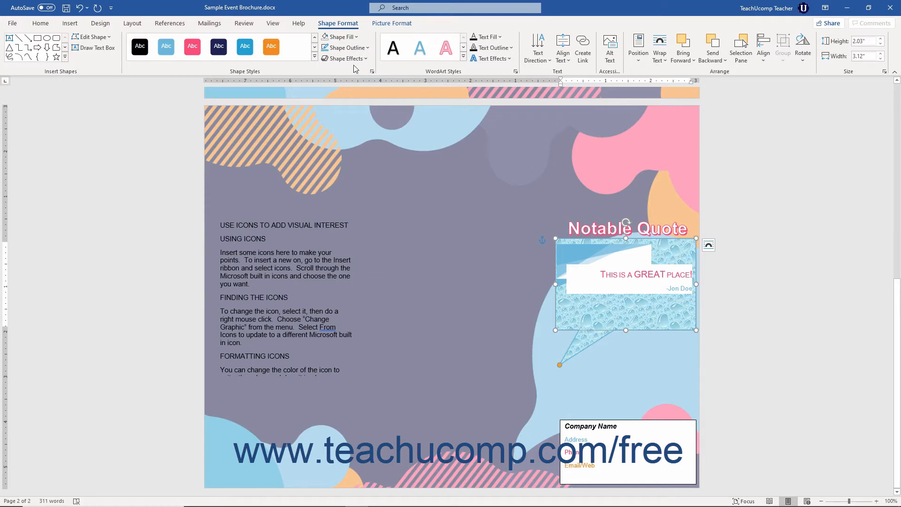
click(353, 48)
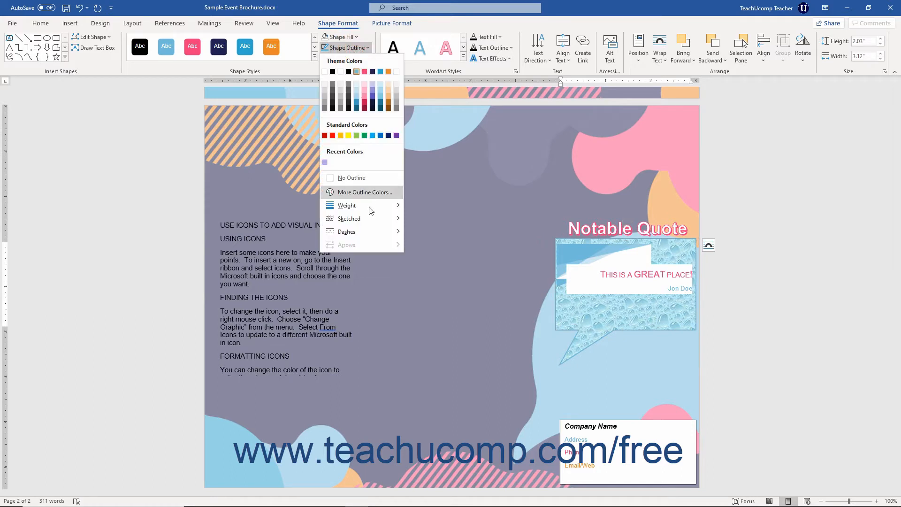
mouse_move(374, 198)
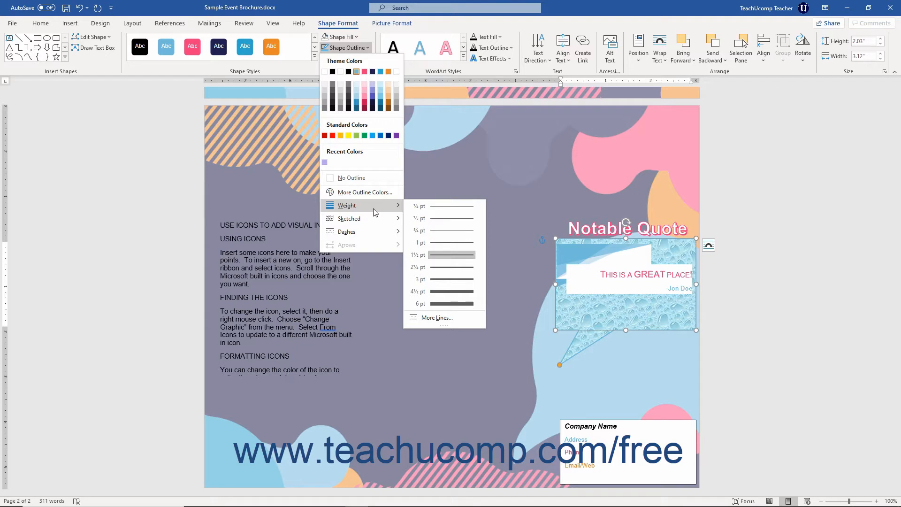
click(446, 275)
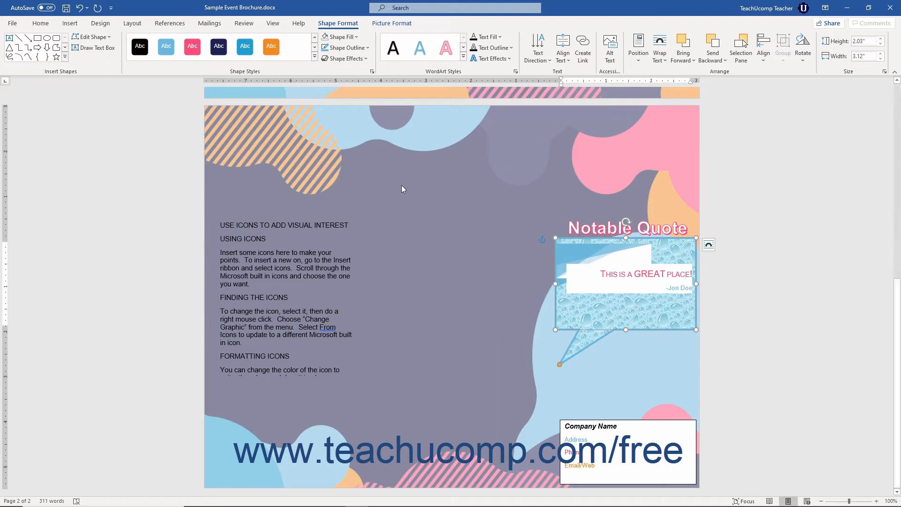
- Apply the waviest sketched line style and a long-dash pattern to the speech-bubble callout's outline
click(365, 48)
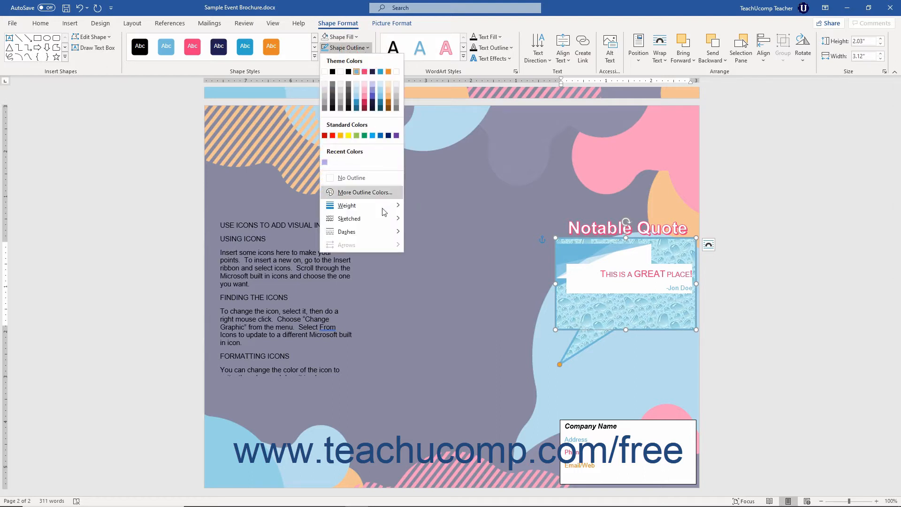
mouse_move(384, 218)
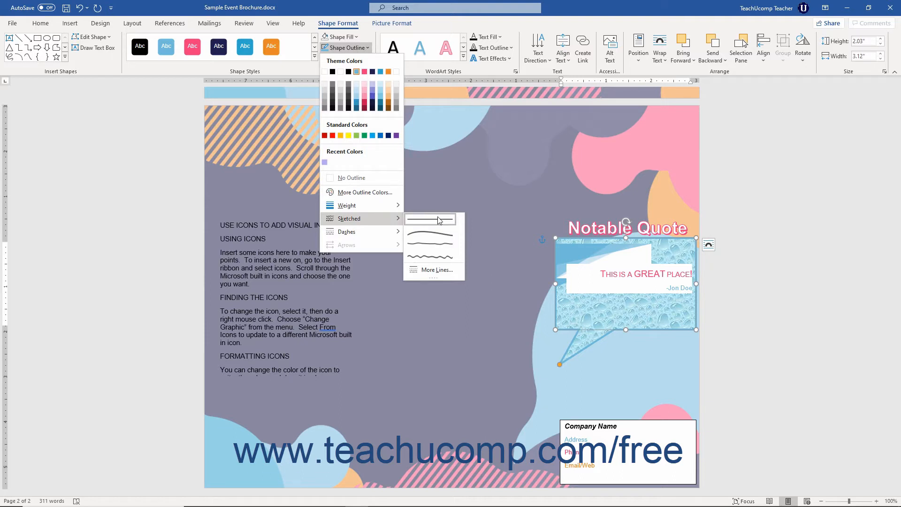
click(437, 256)
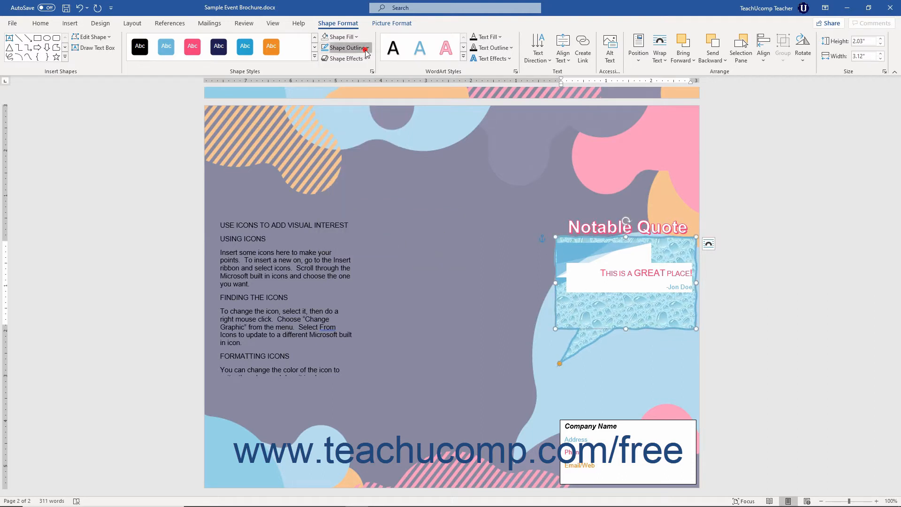
click(345, 48)
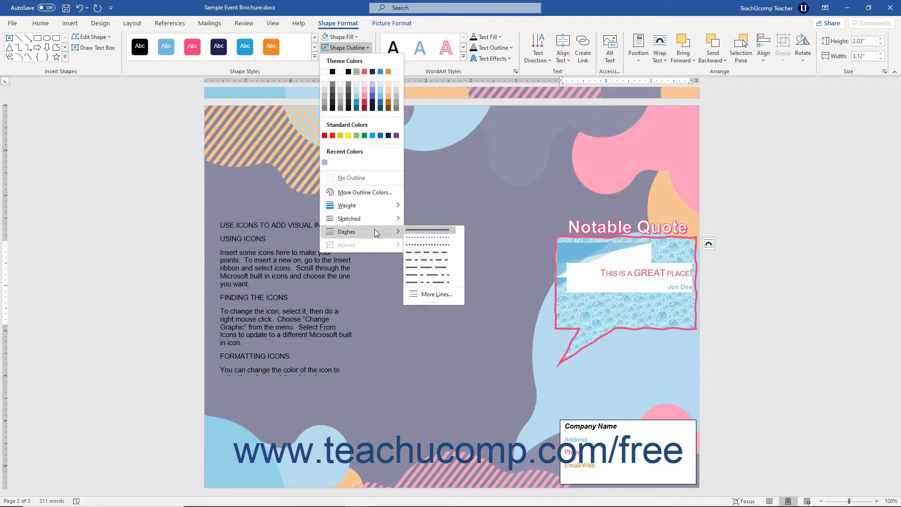
click(424, 267)
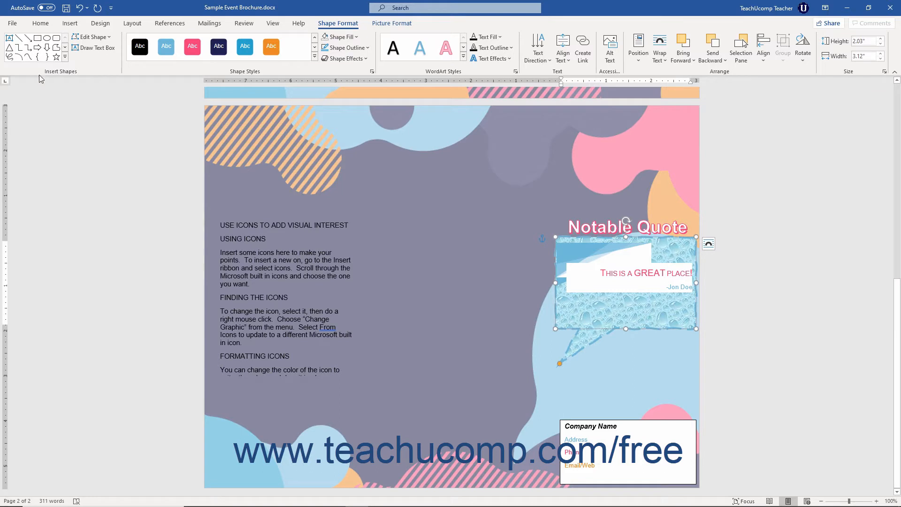
- Draw a vertical line about 4.51" tall between the icon instructions and the middle column, with an outline weight of 6 pt
click(20, 39)
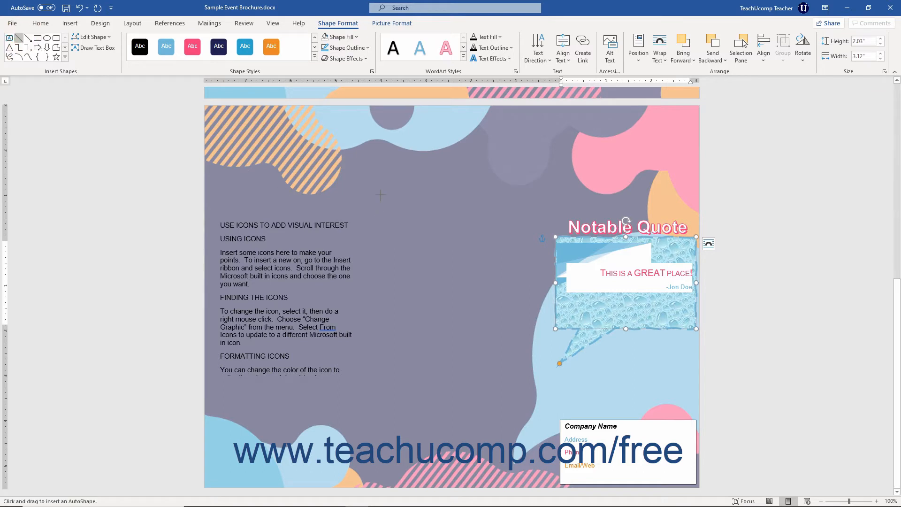
drag(387, 185, 390, 272)
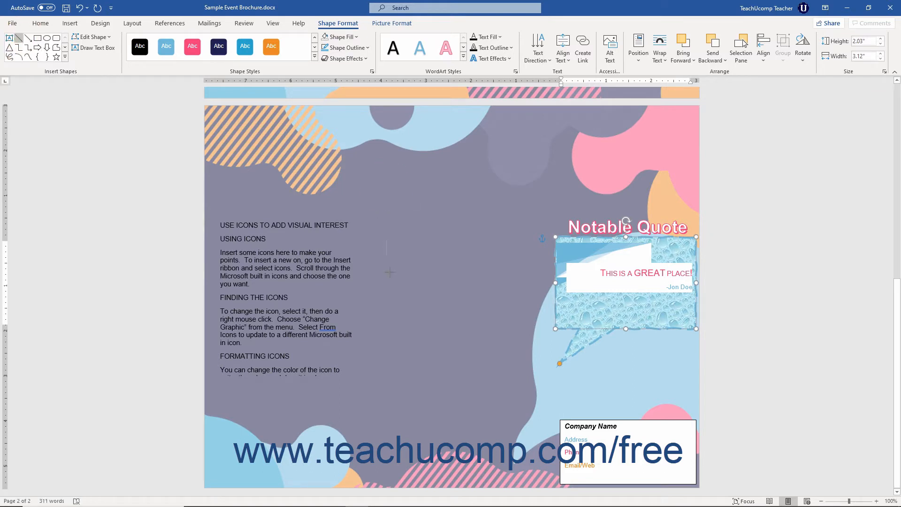
drag(389, 364, 390, 389)
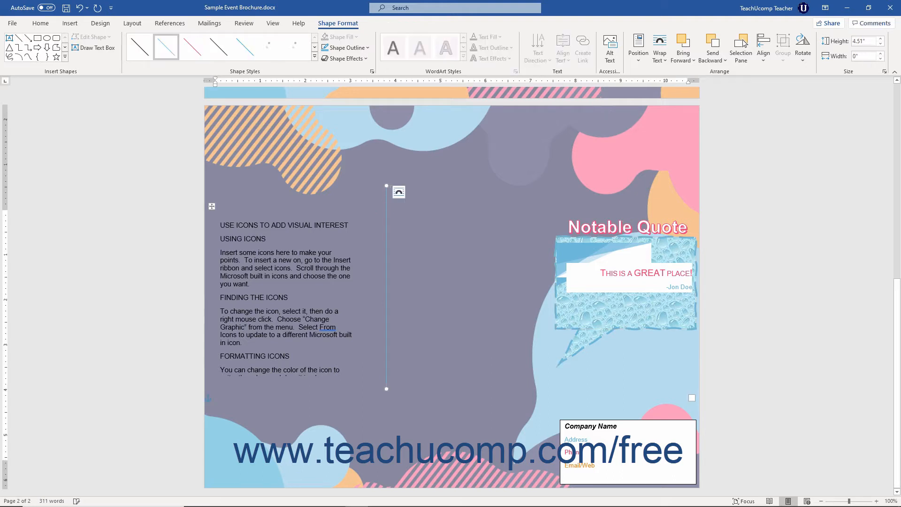
click(362, 49)
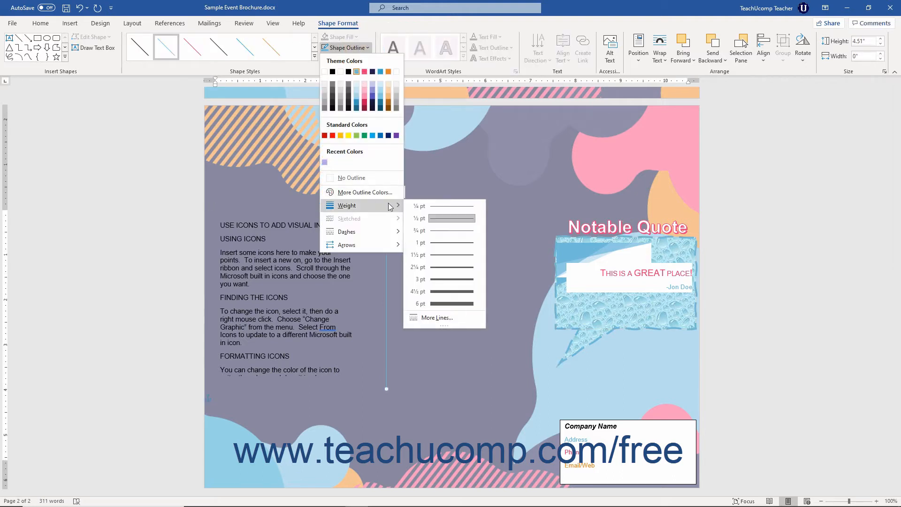
click(441, 303)
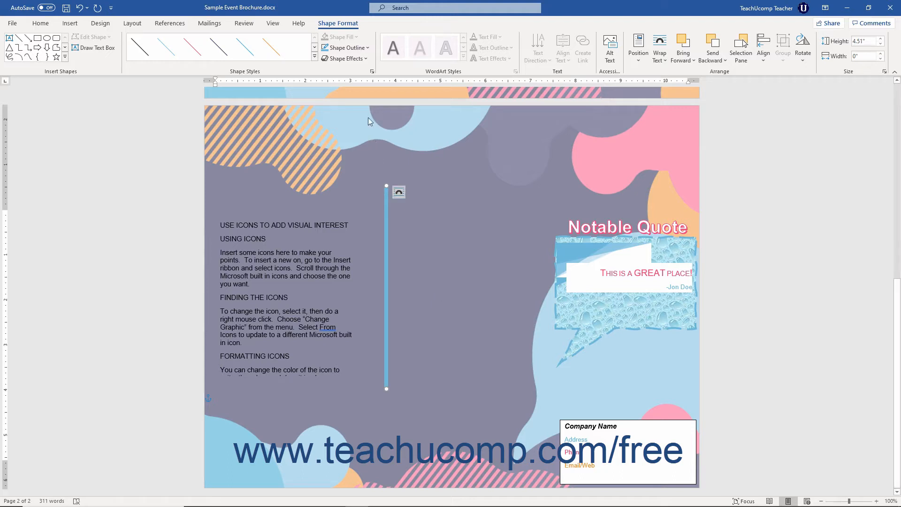
- Give the vertical line the arrow style with diamonds at both ends
click(355, 49)
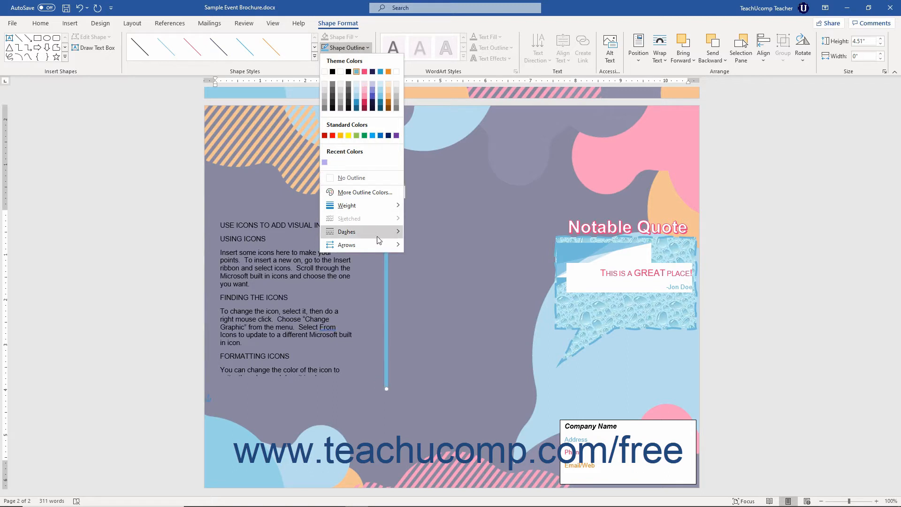
mouse_move(378, 245)
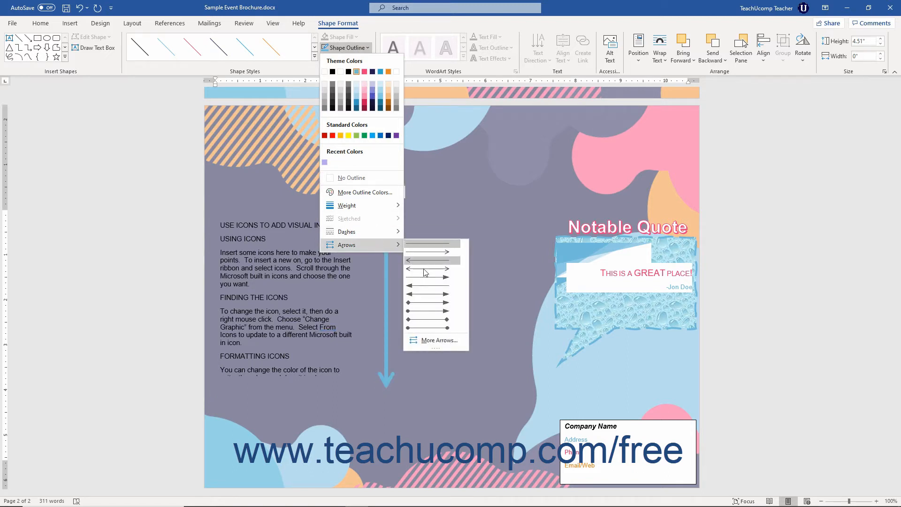
click(426, 323)
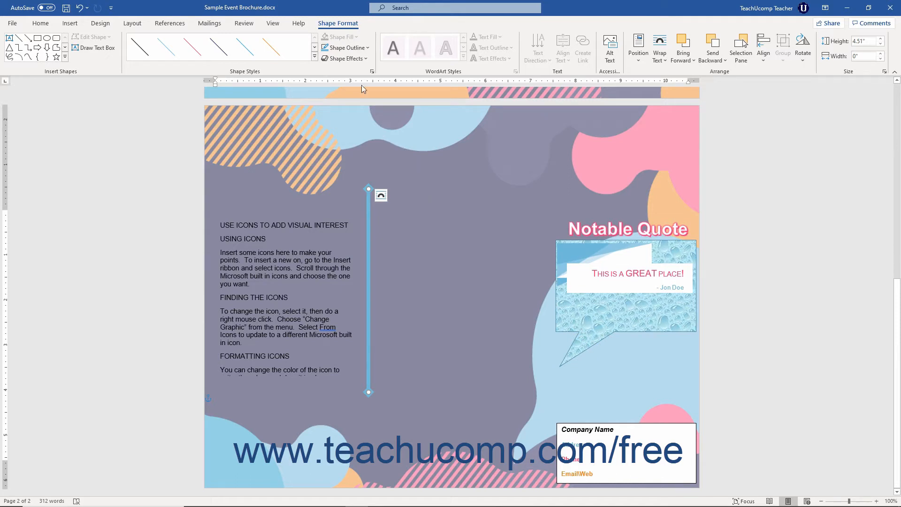
- Apply the largest light blue glow variation to the vertical line, and undo it
click(346, 58)
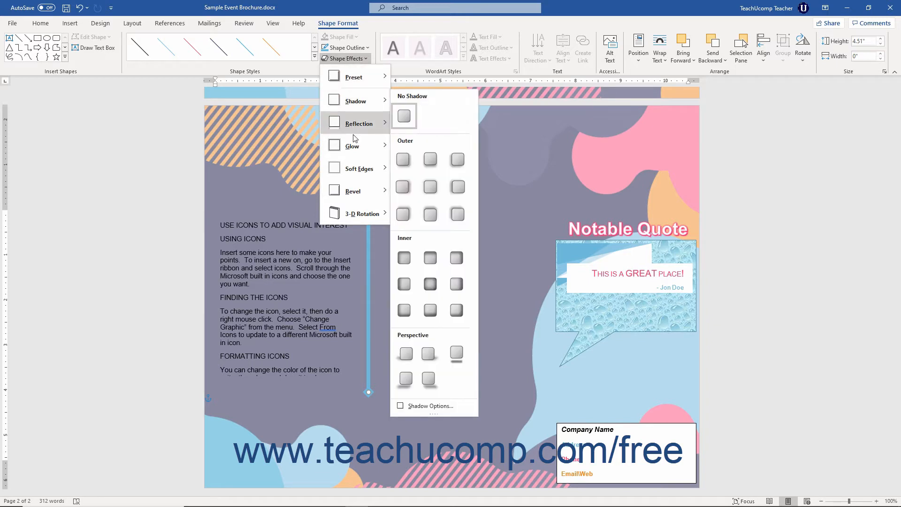
mouse_move(364, 153)
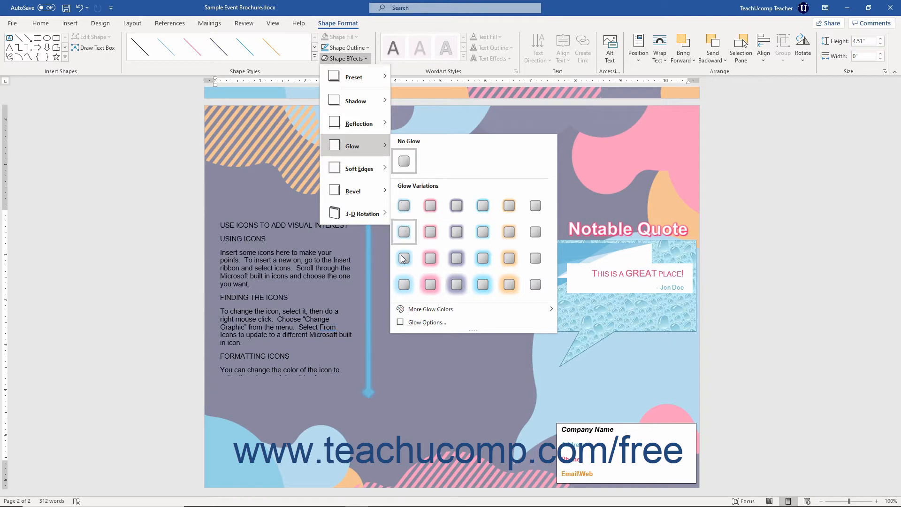
click(404, 285)
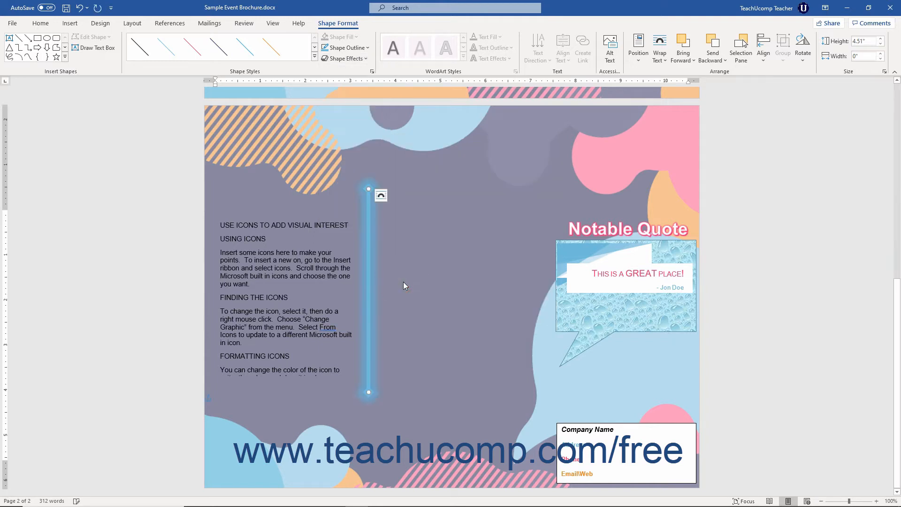
click(79, 7)
- Apply the WordArt style with white fill, pink outline and hard shadow to the "Notable Quote" text box
click(570, 223)
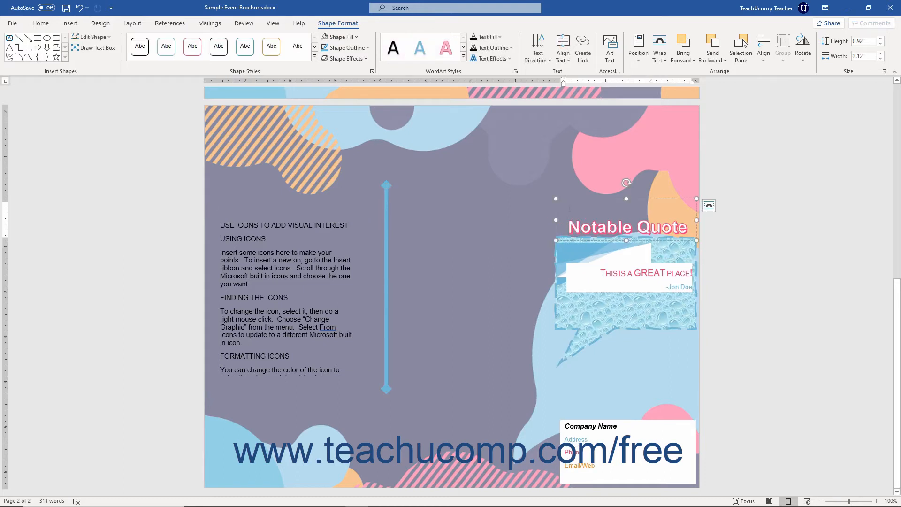
click(568, 199)
click(453, 72)
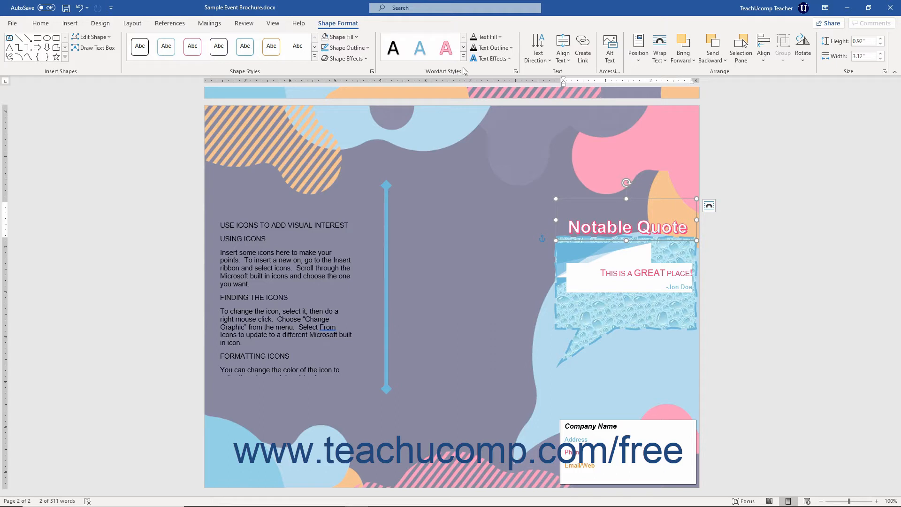
click(464, 56)
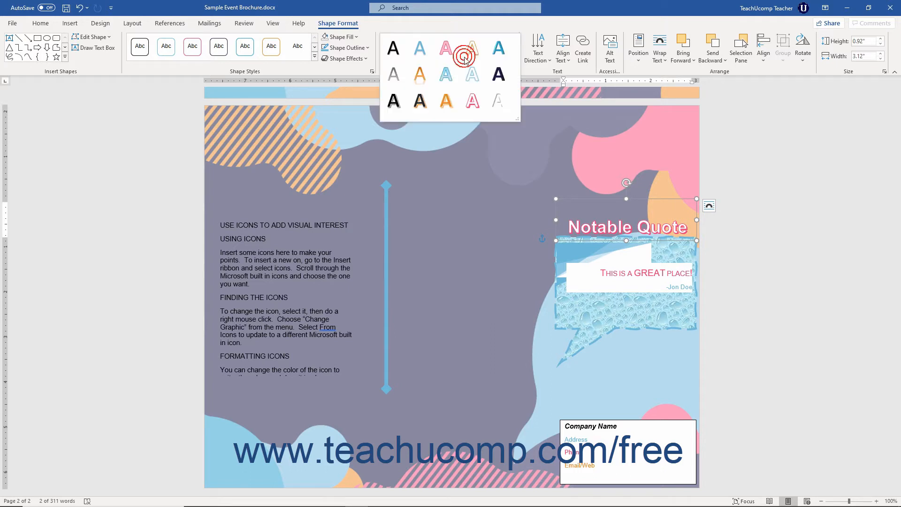
click(467, 99)
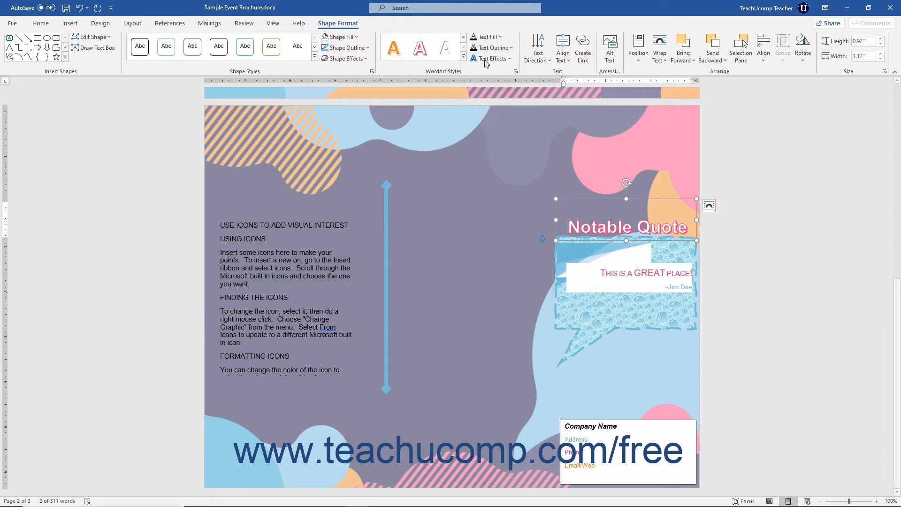
- Change the "Notable Quote" text outline to a shade of the pink theme color
click(501, 38)
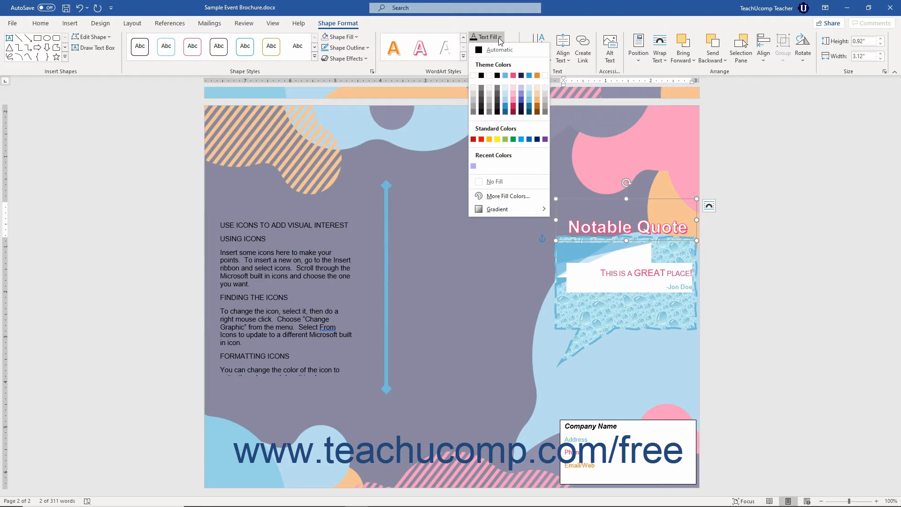
click(499, 37)
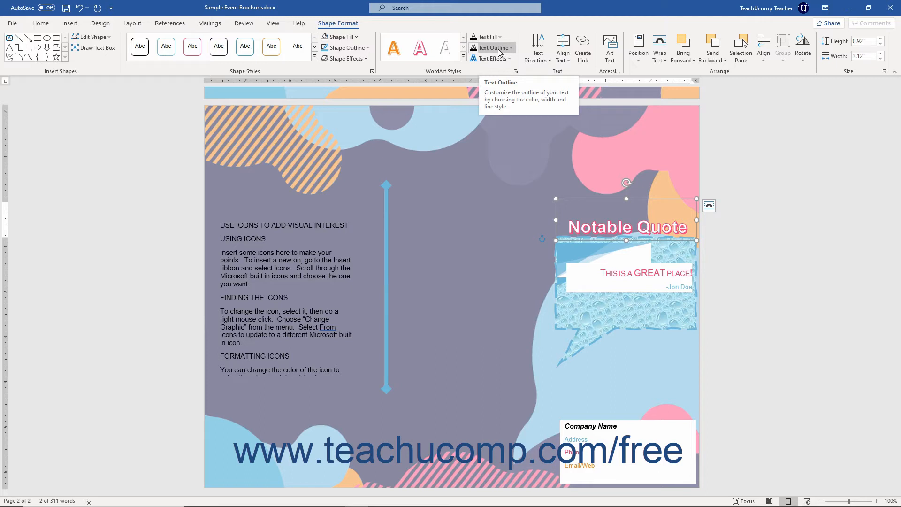
click(499, 48)
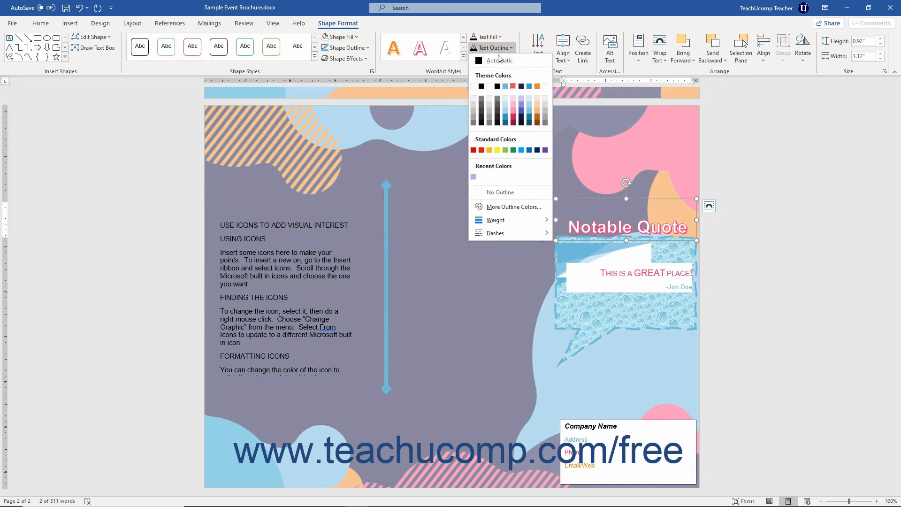
click(513, 113)
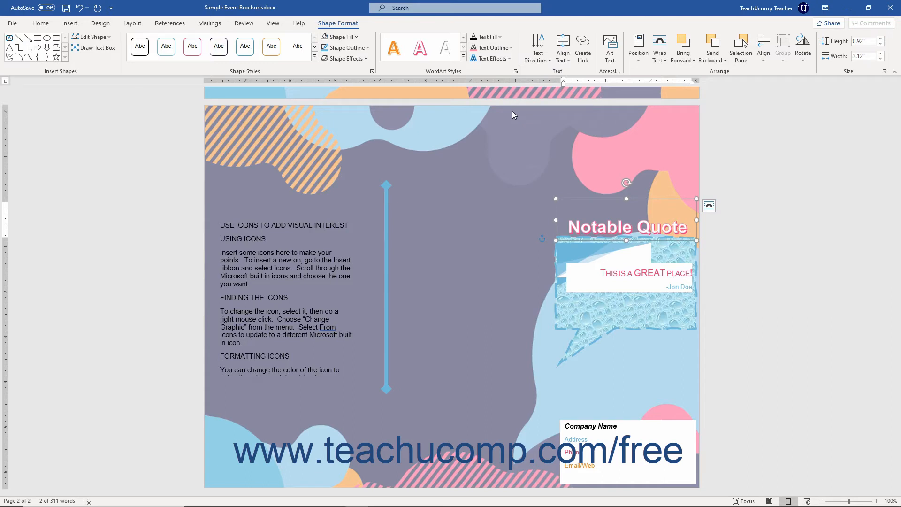
- Add the smallest pink glow variation to the "Notable Quote" text
click(502, 63)
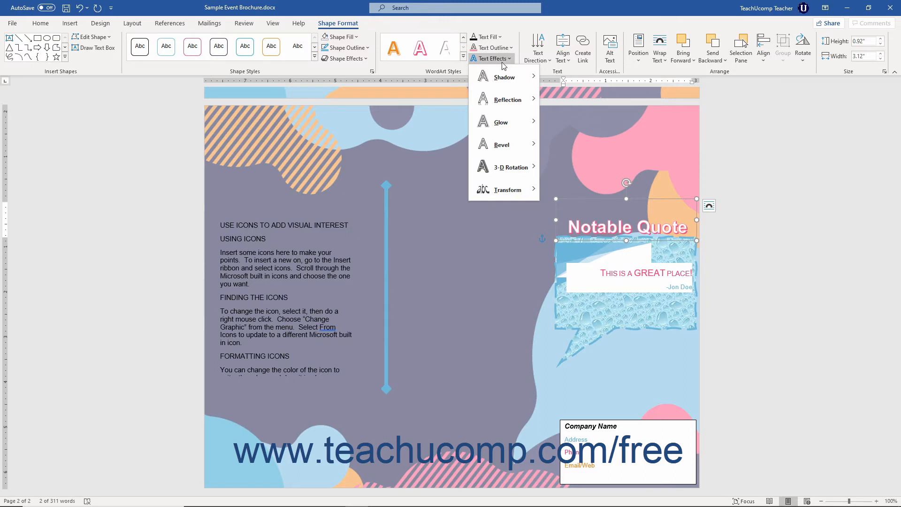
mouse_move(498, 103)
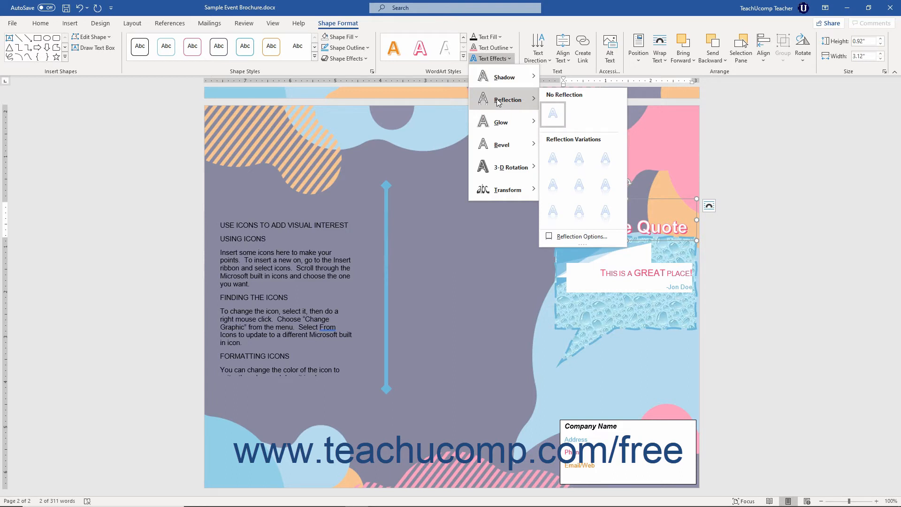
mouse_move(500, 123)
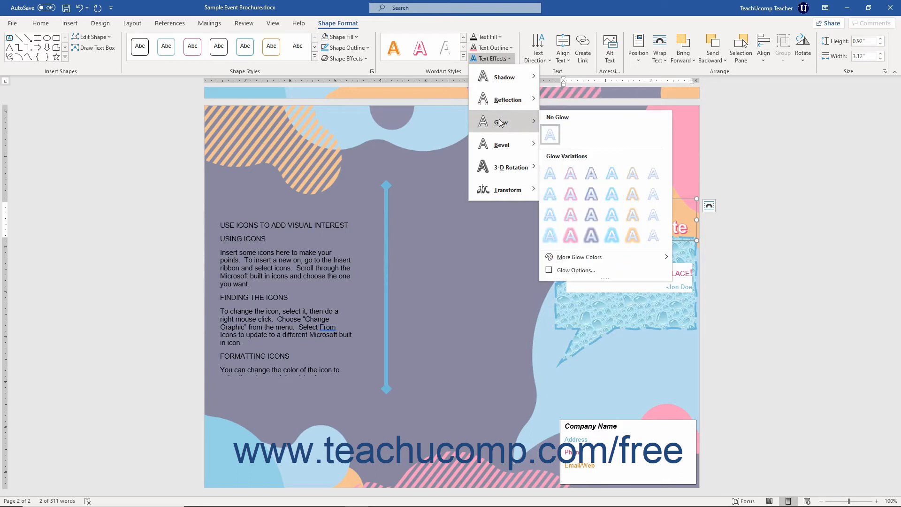
click(569, 175)
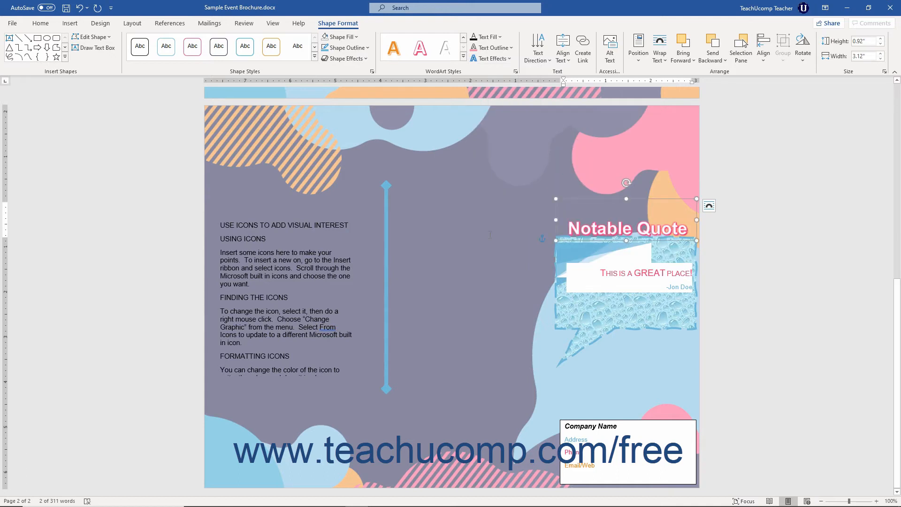
- Try rotating all text in the "Notable Quote" box by 90°, and undo the rotation
click(532, 60)
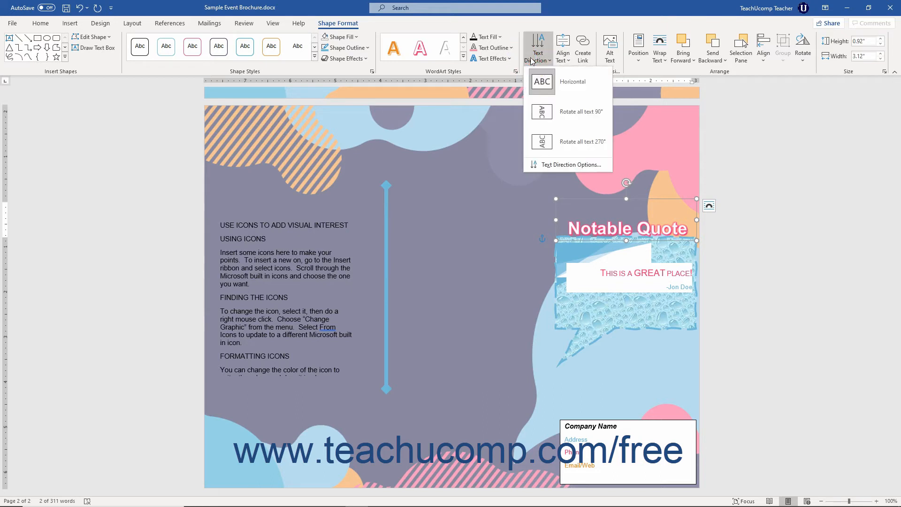
click(543, 112)
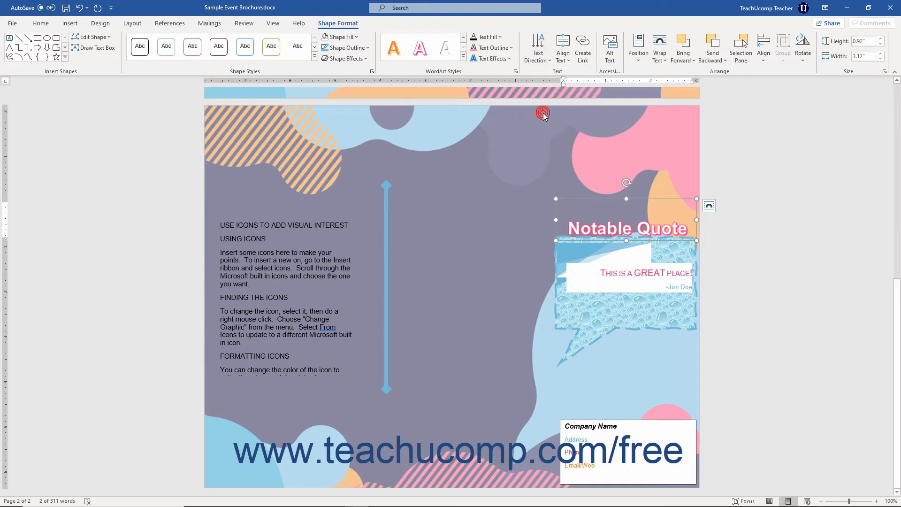
click(79, 7)
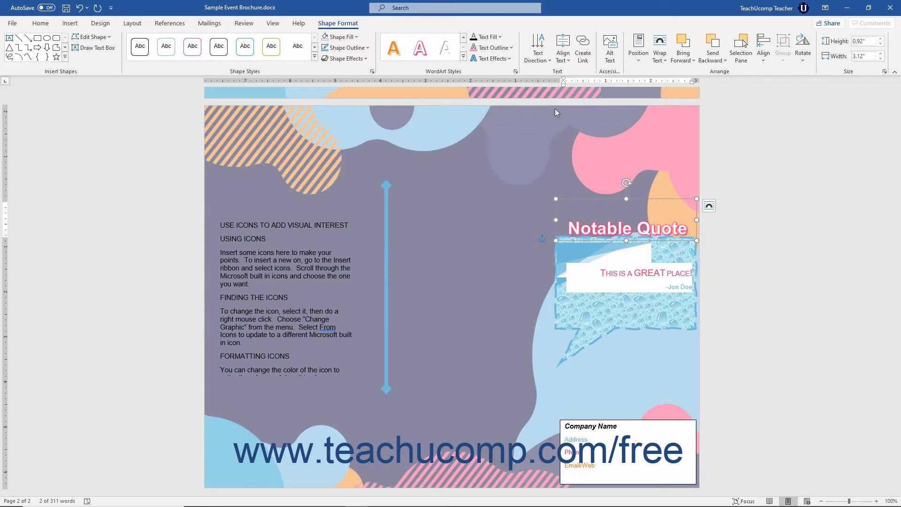
- Align the text in the company contact text box to the bottom
click(600, 420)
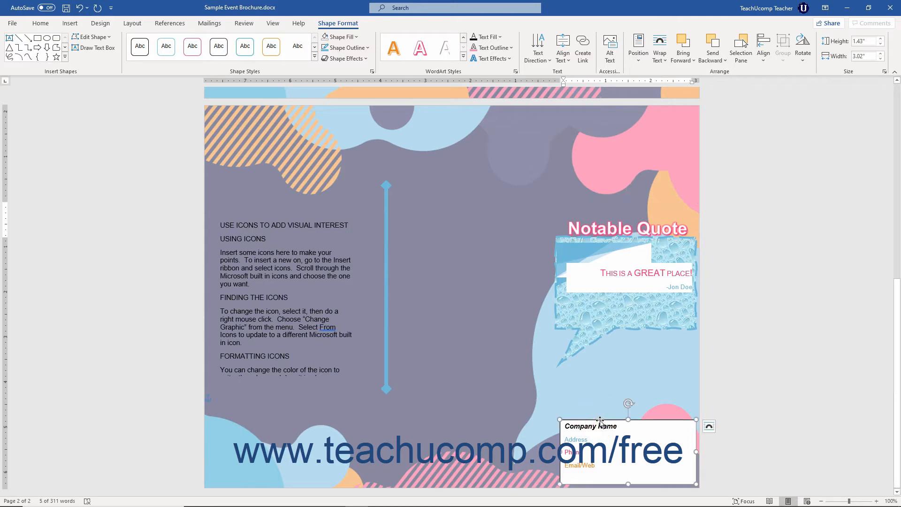
click(560, 61)
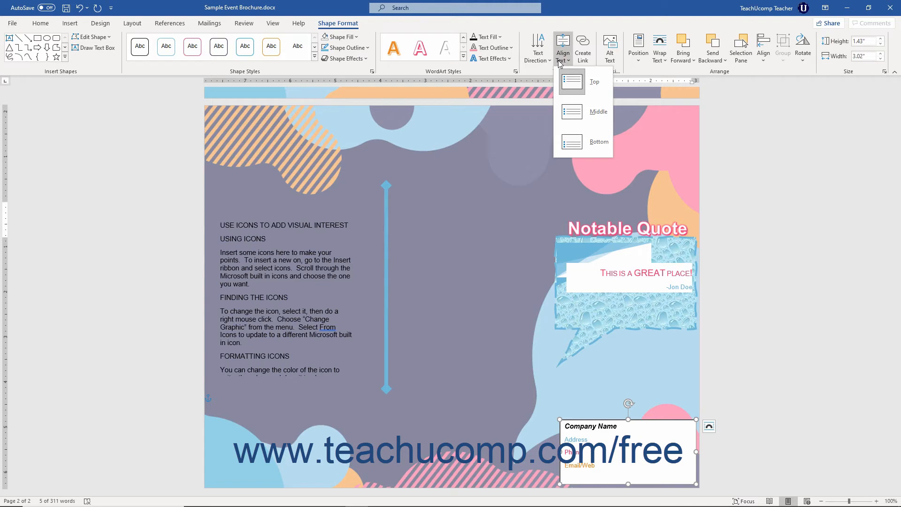
click(570, 135)
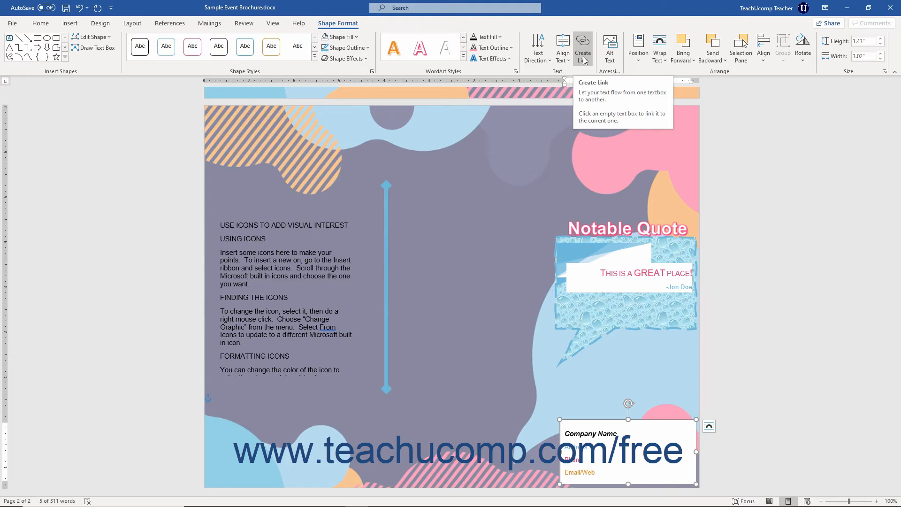
- Move the vertical line closer to the icon instructions so it sits in the gap before the empty text box
click(418, 237)
click(357, 228)
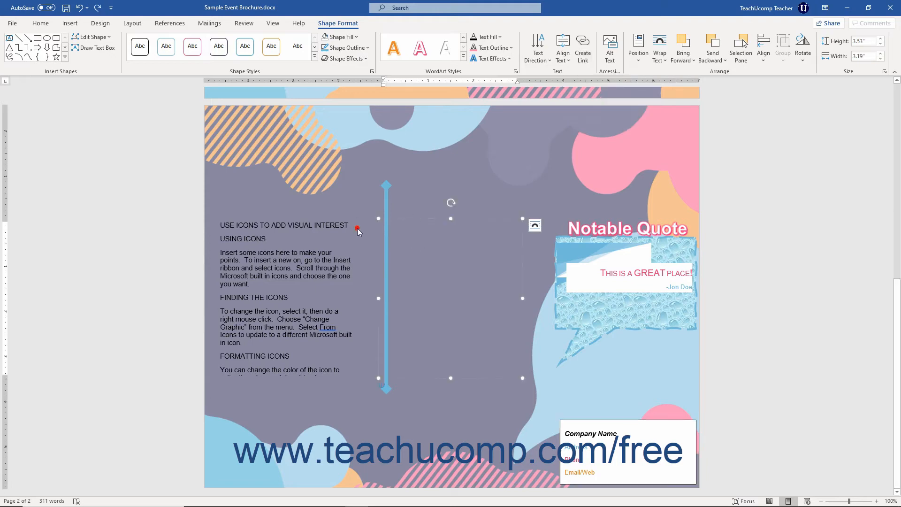
click(334, 225)
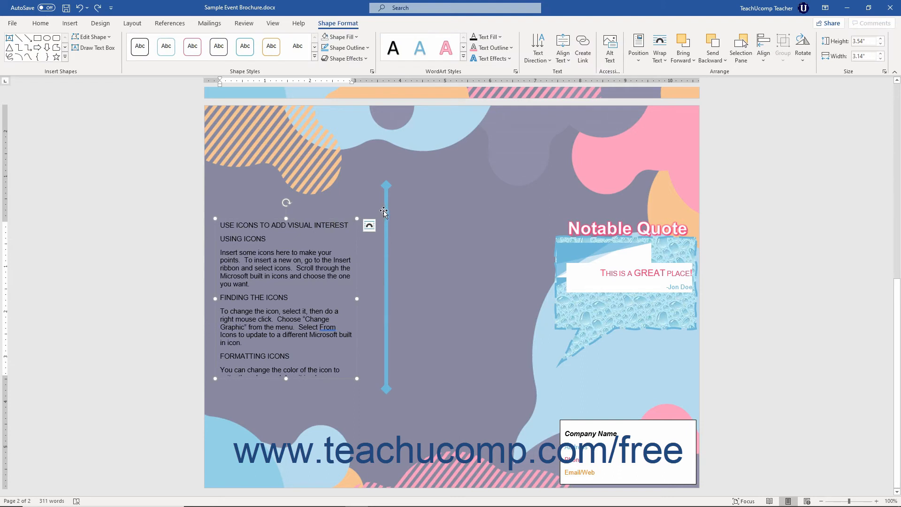
drag(386, 210, 372, 211)
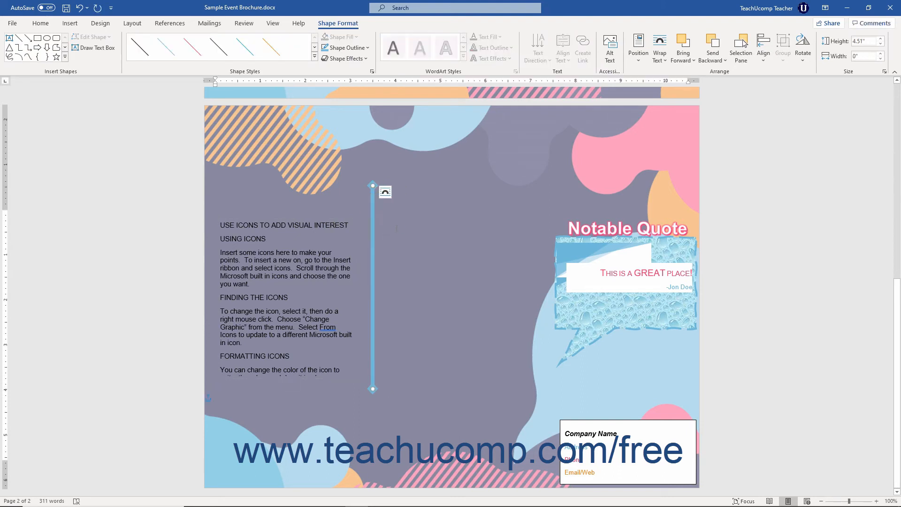
click(402, 240)
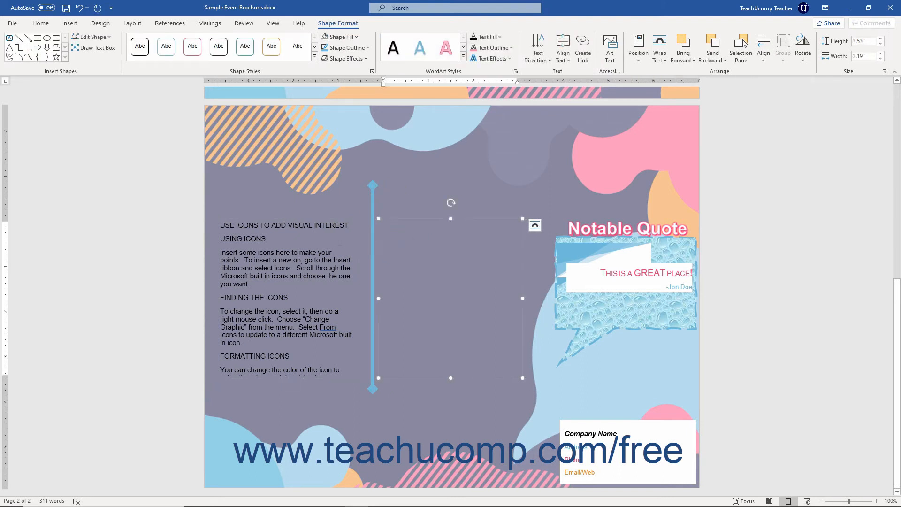
click(334, 241)
click(389, 240)
click(298, 251)
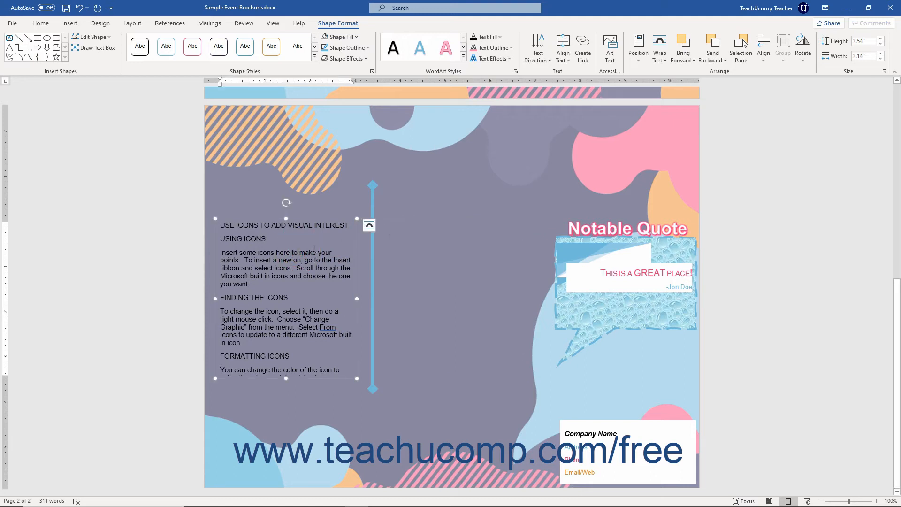
click(401, 237)
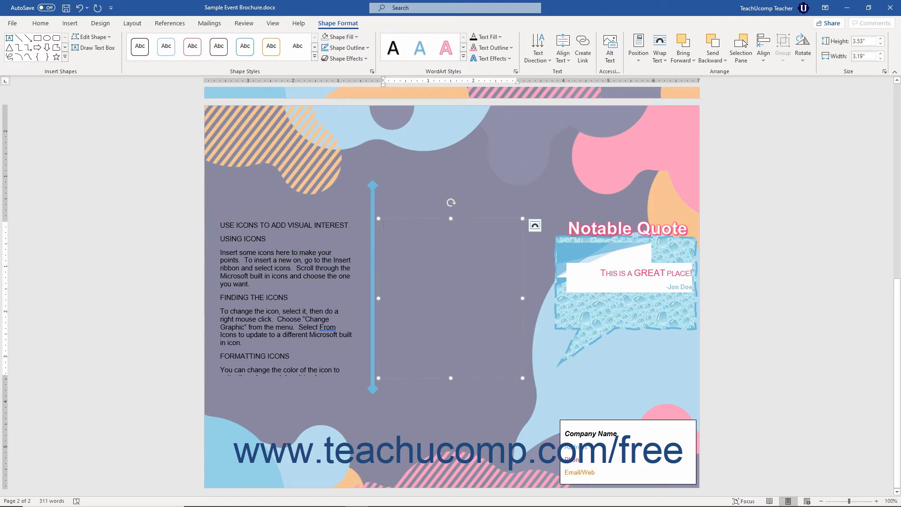
- Link the icon instructions text box to the empty text box beside the vertical line so its overflow text continues there
click(319, 240)
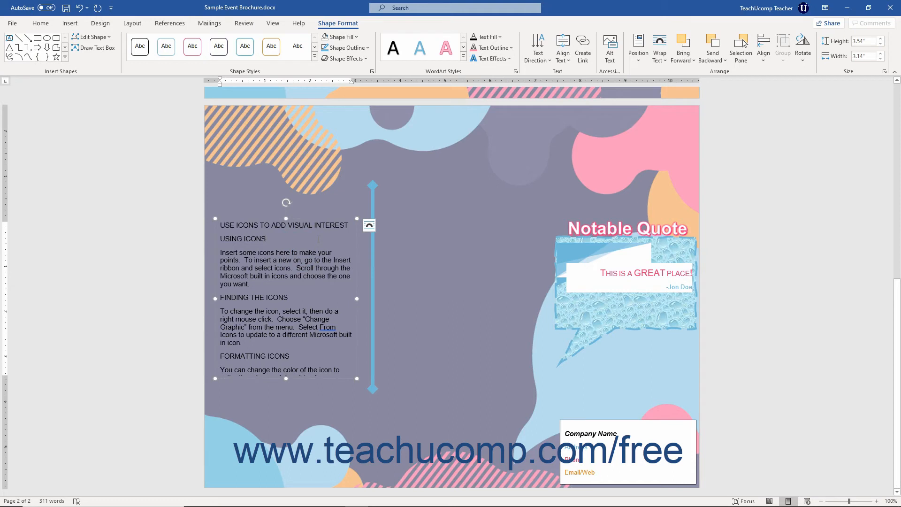
click(583, 55)
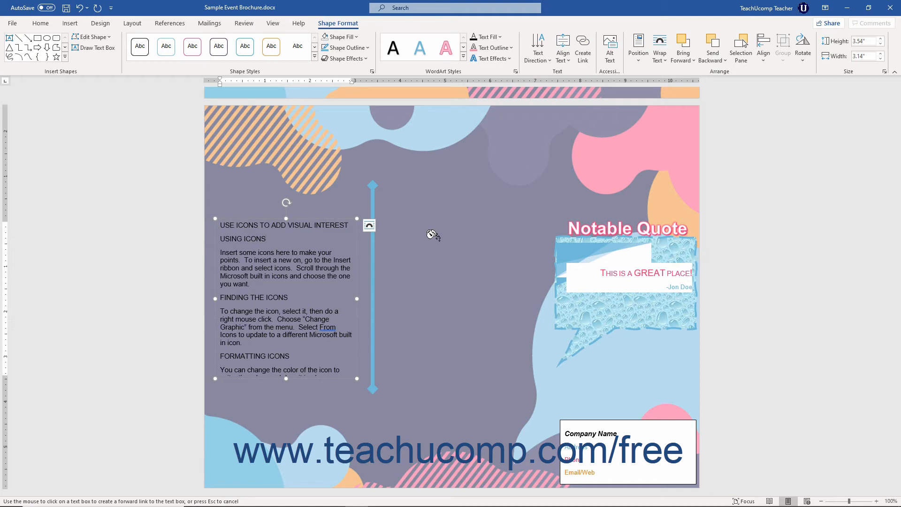
click(432, 235)
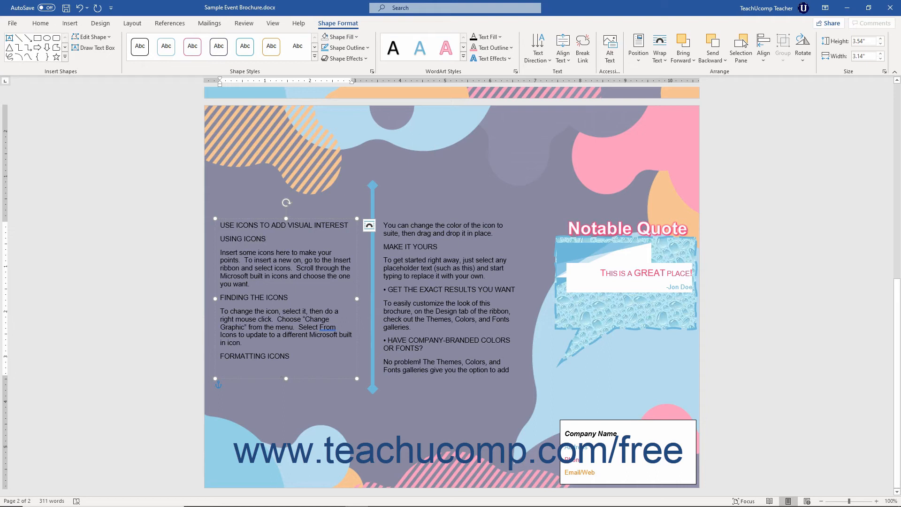
click(592, 421)
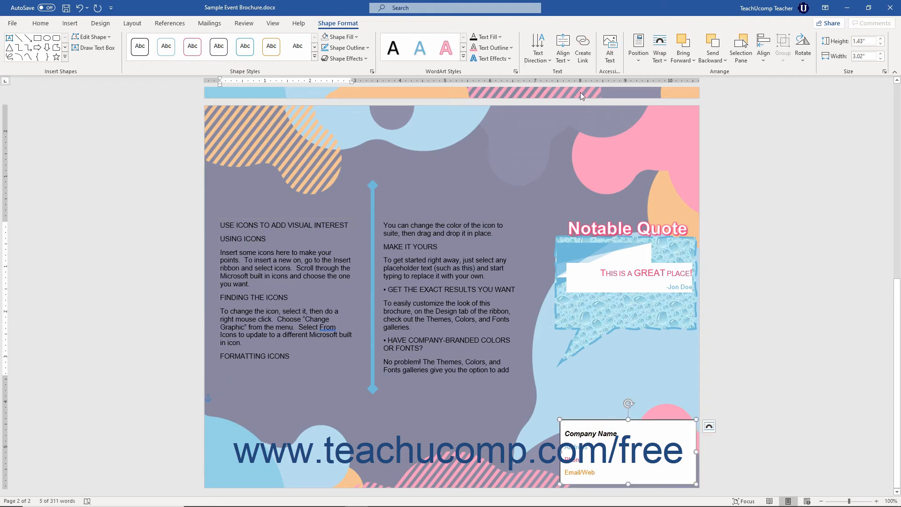
click(584, 65)
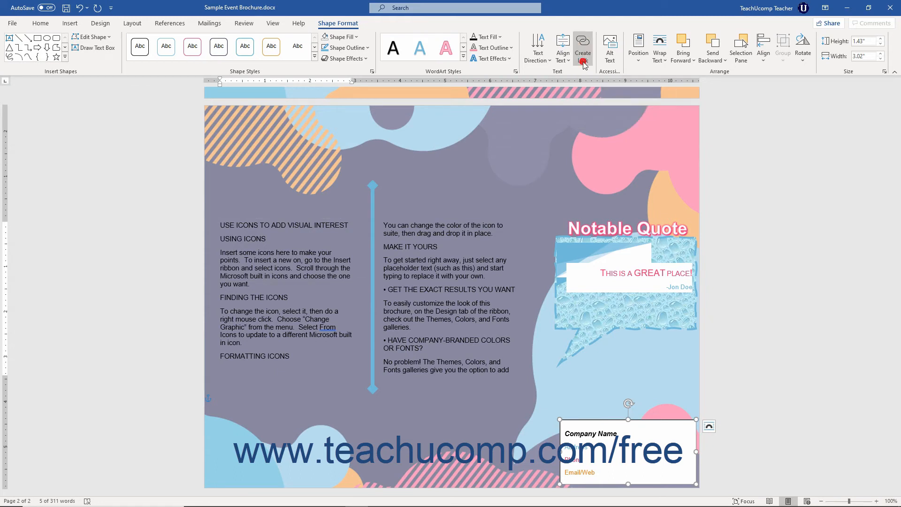
click(557, 140)
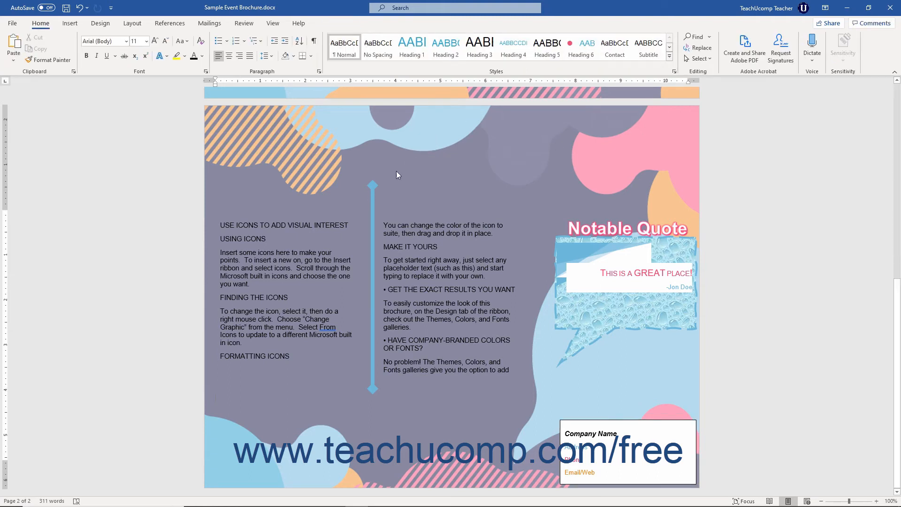
- Mark the vertical line between the two linked text boxes as decorative in its alt text settings
click(374, 190)
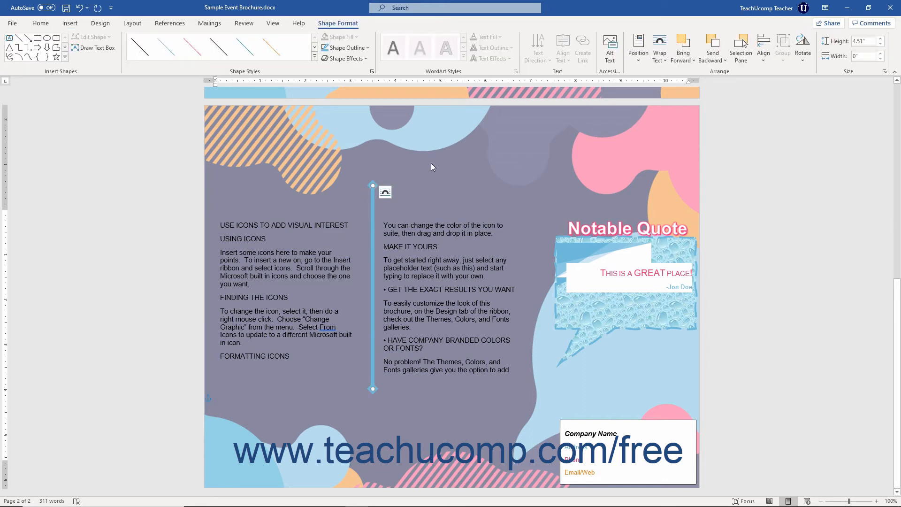
click(610, 54)
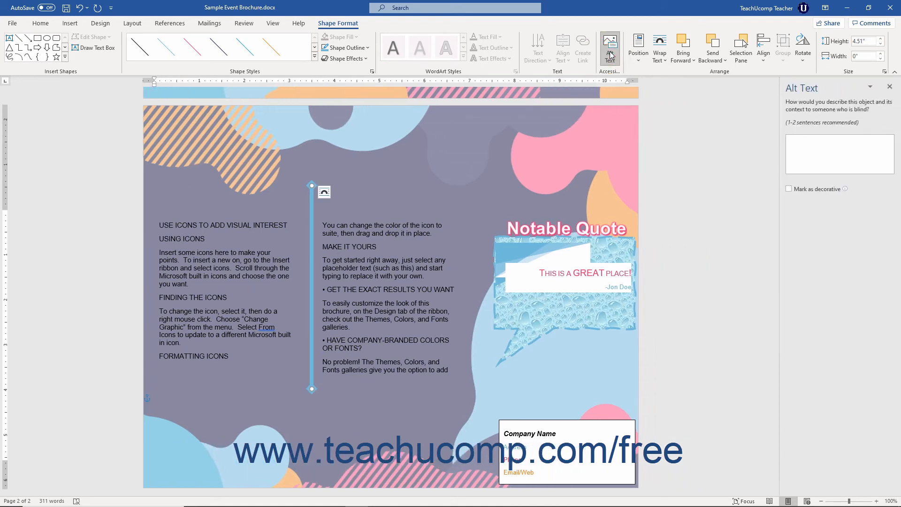
click(803, 145)
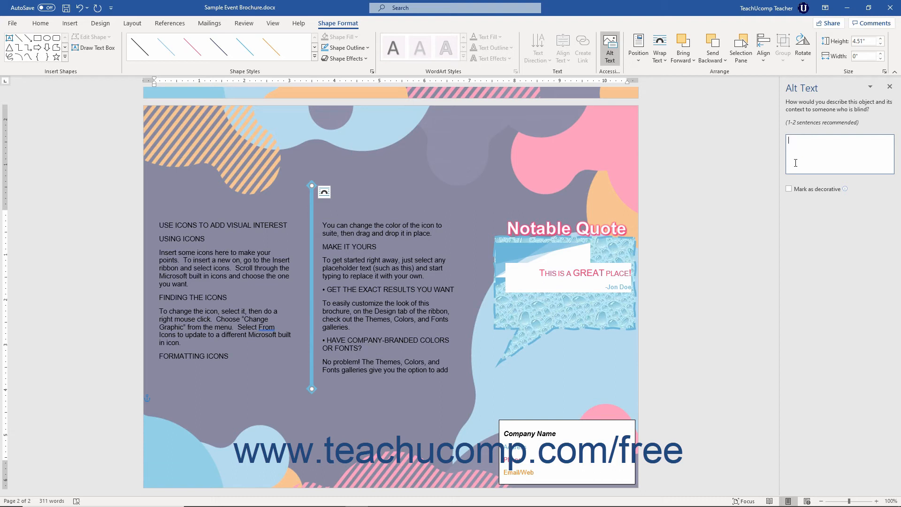
click(786, 190)
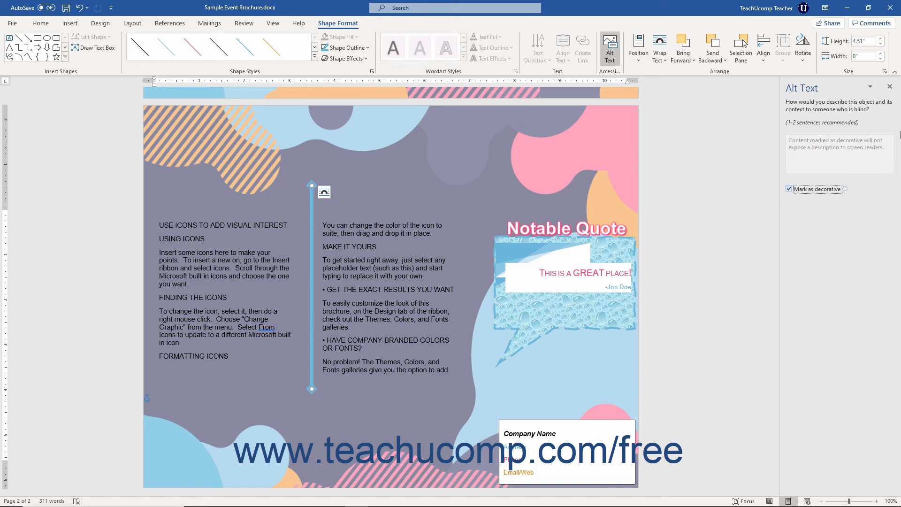
click(889, 86)
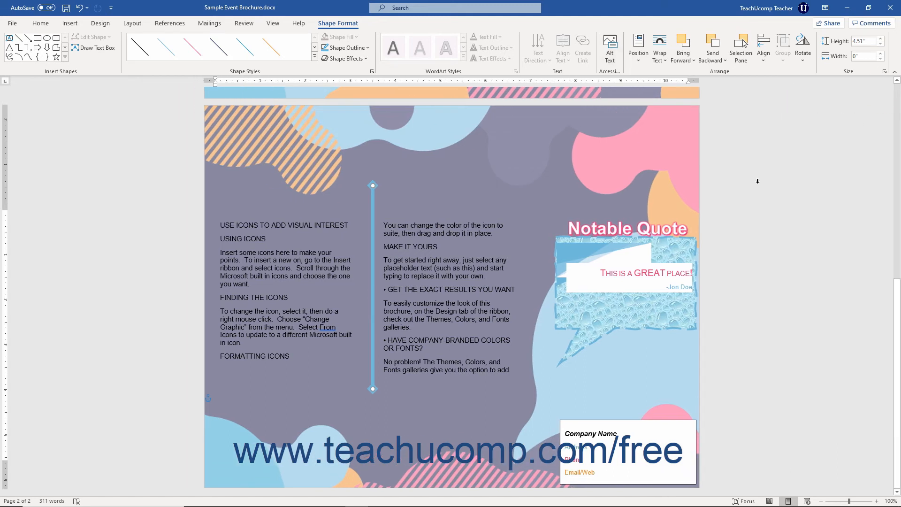
- Set the text wrapping of the speech bubble around the quote to Behind Text
click(717, 72)
click(566, 356)
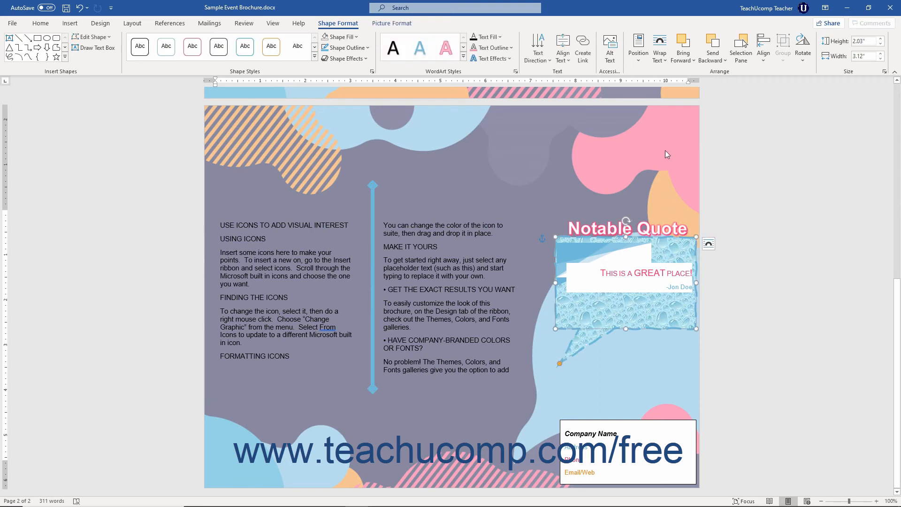
click(640, 65)
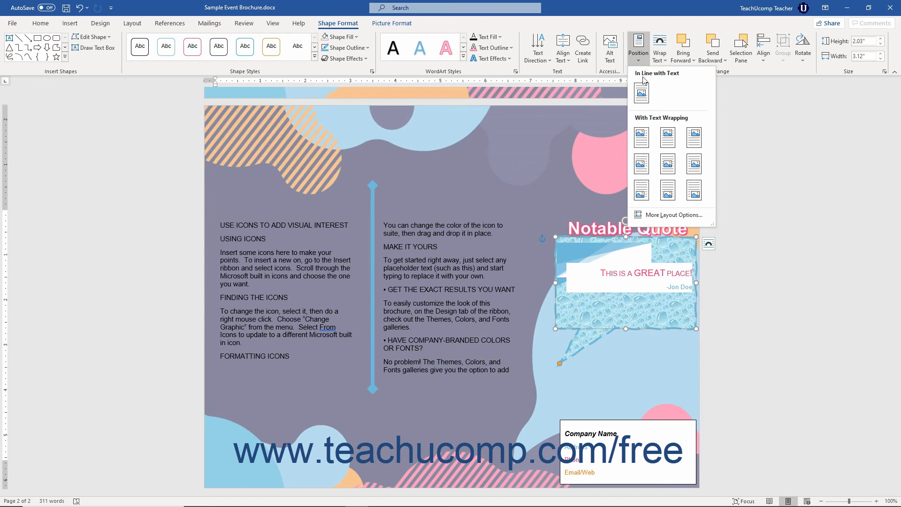
click(721, 94)
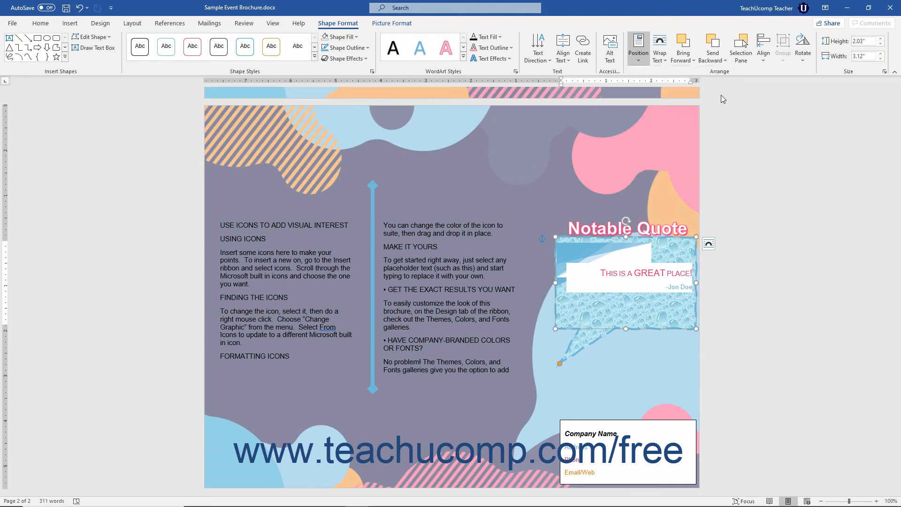
click(663, 61)
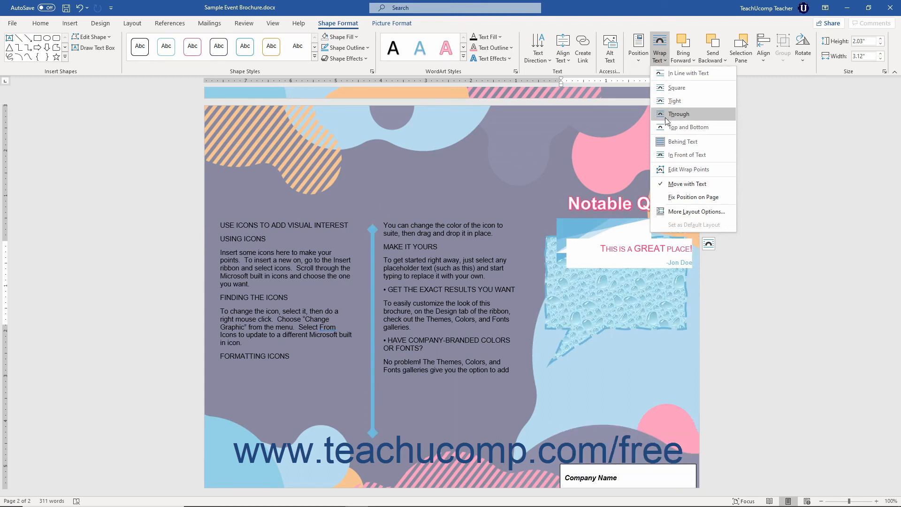
click(675, 138)
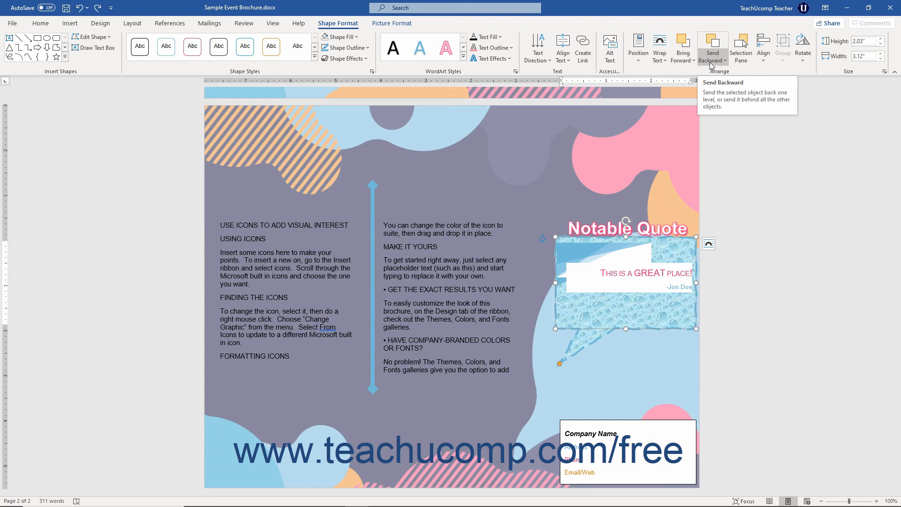
- Try bringing the speech bubble in front of the text, and send it behind the text again
click(689, 61)
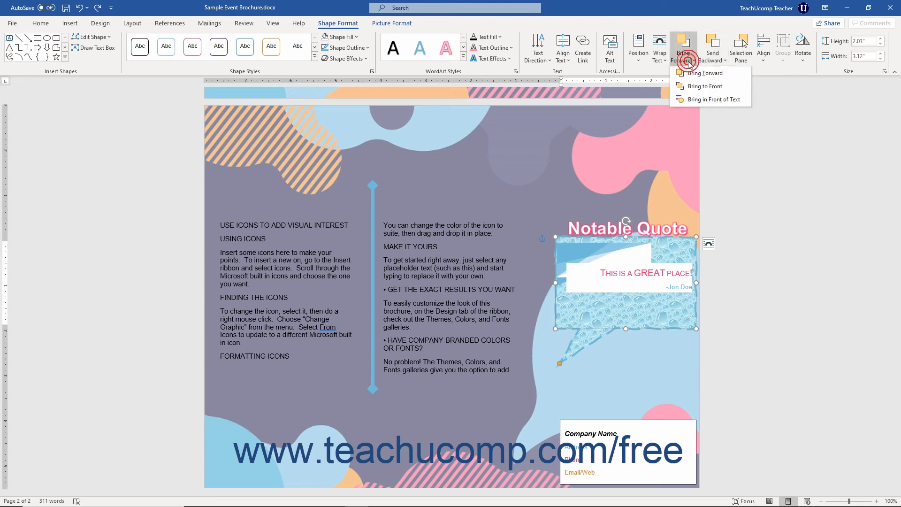
click(690, 100)
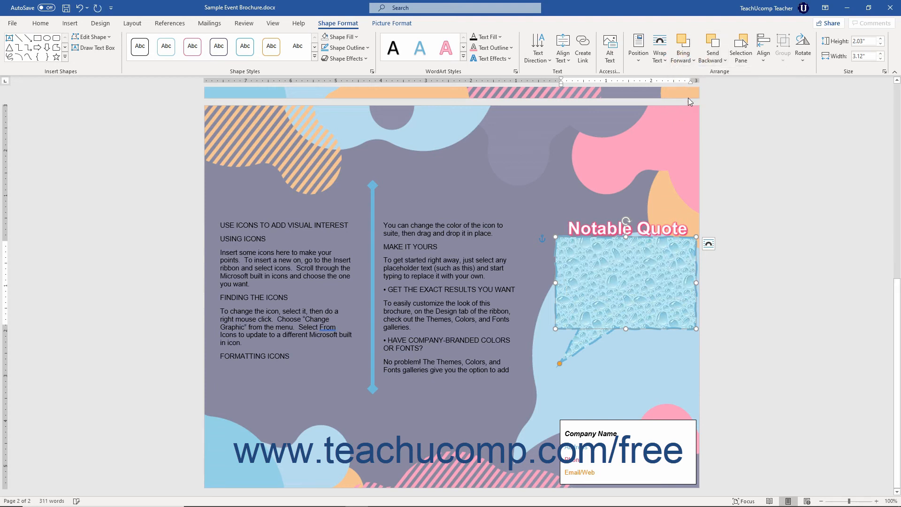
click(713, 58)
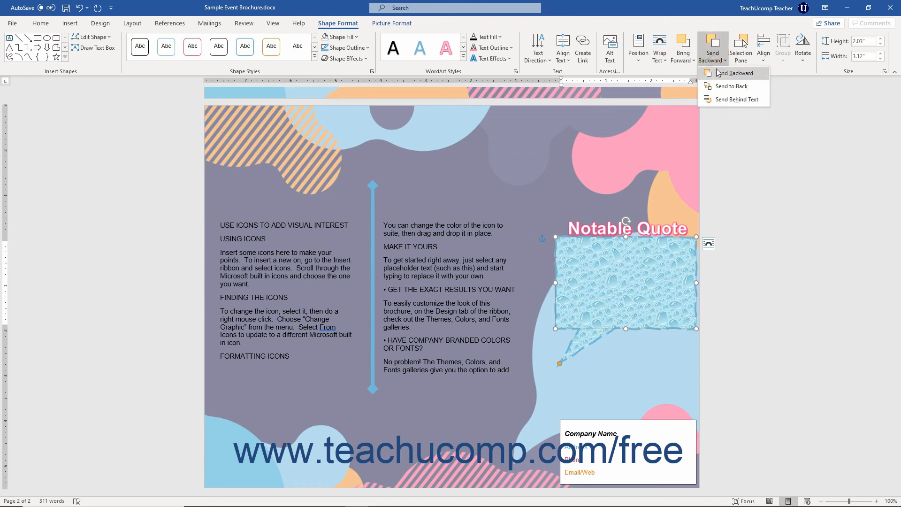
click(720, 99)
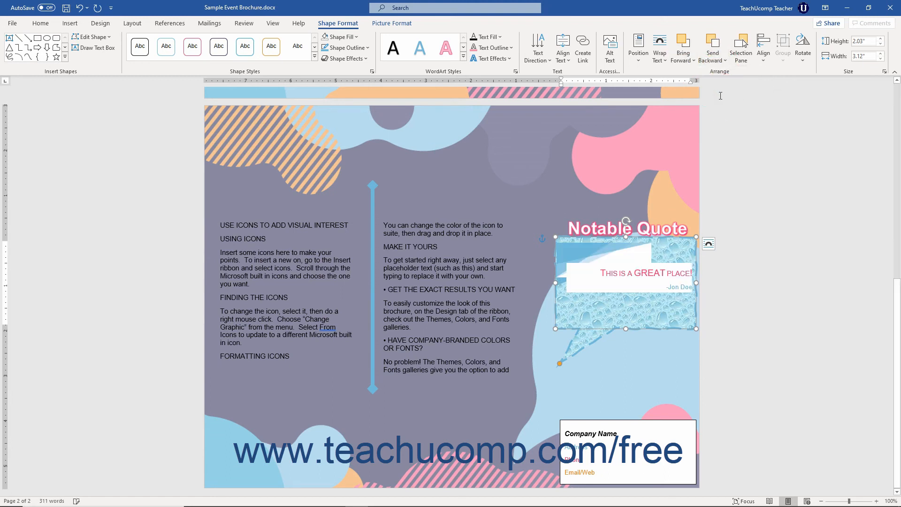
- Hide the "Speech Bubble: Rectangle 6" object using the Selection list, and show it again
click(740, 55)
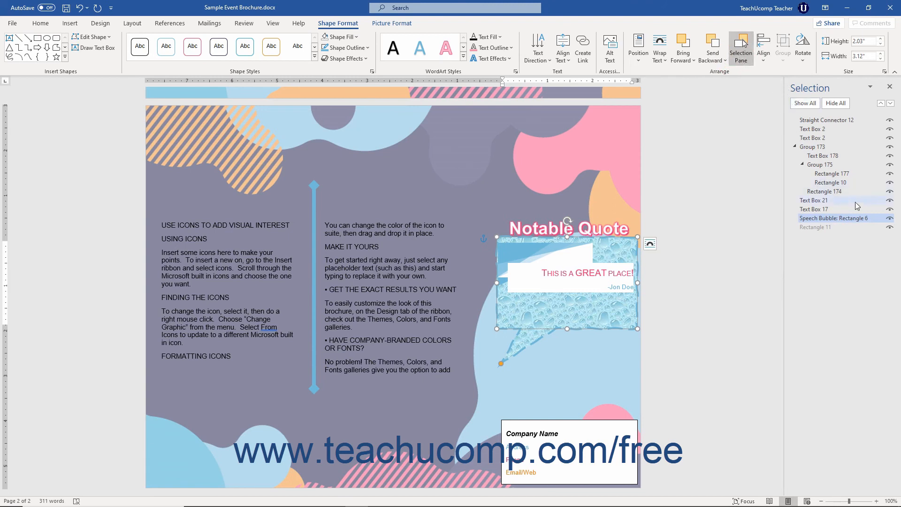
click(889, 220)
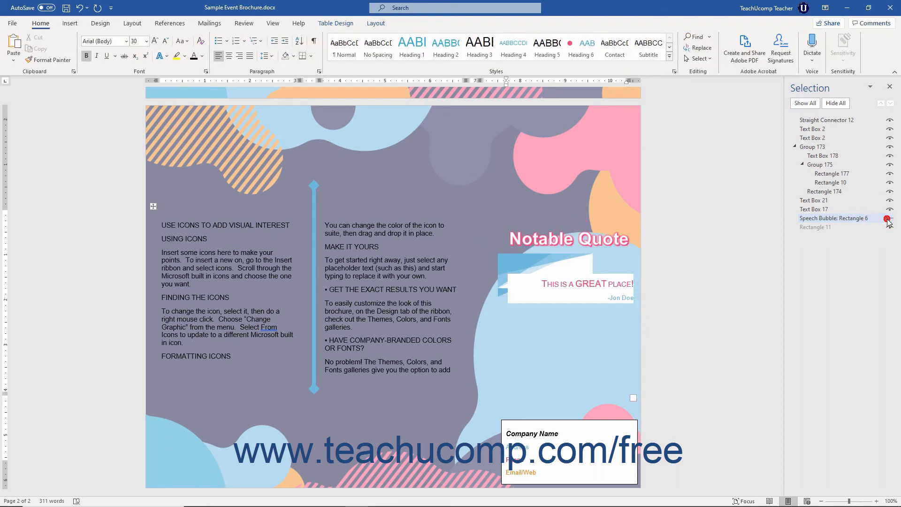
click(889, 218)
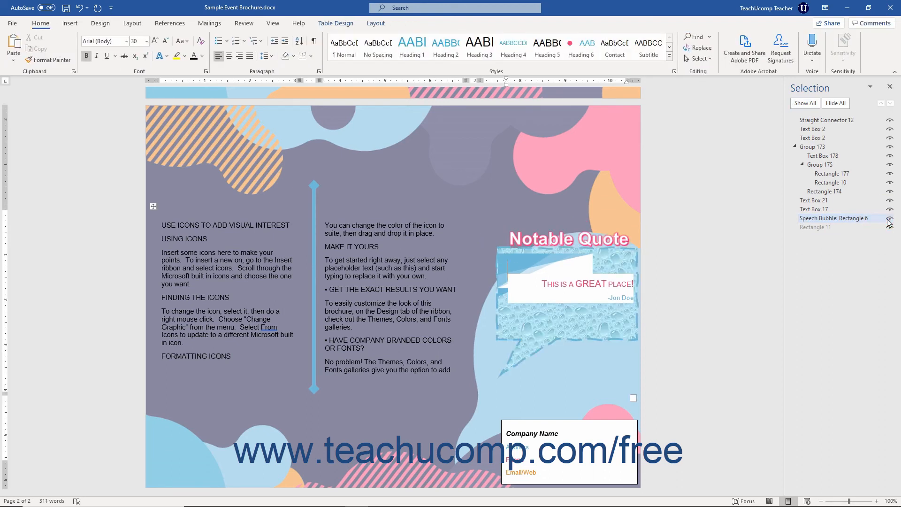
click(889, 87)
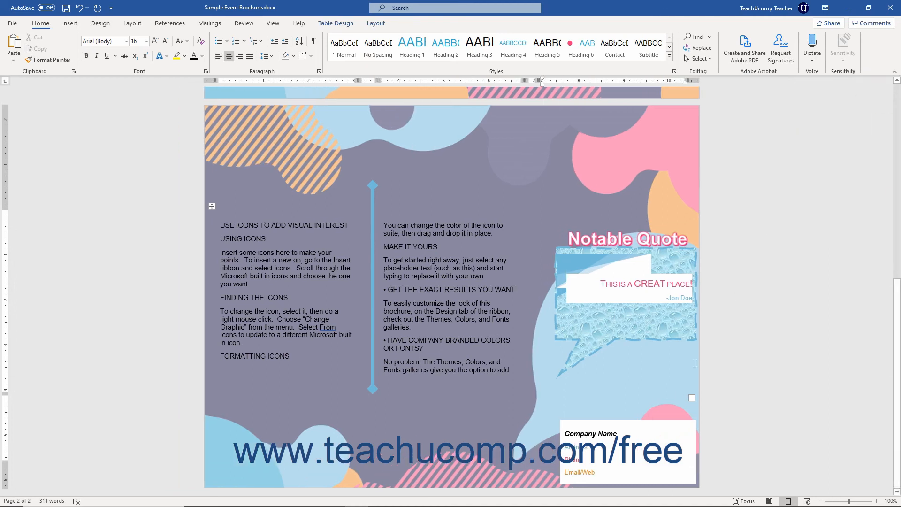
- Try aligning the company contact text box with Align Top relative to the margin, and undo the alignment
click(645, 420)
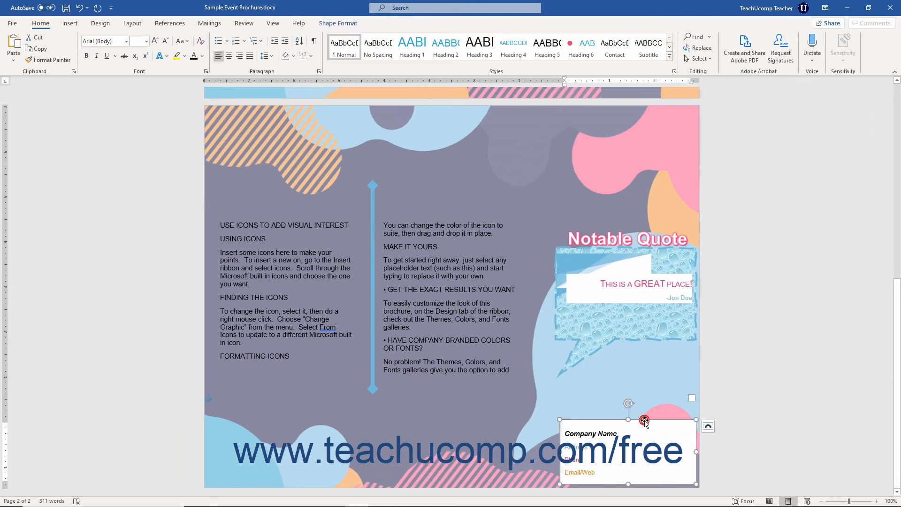
click(350, 25)
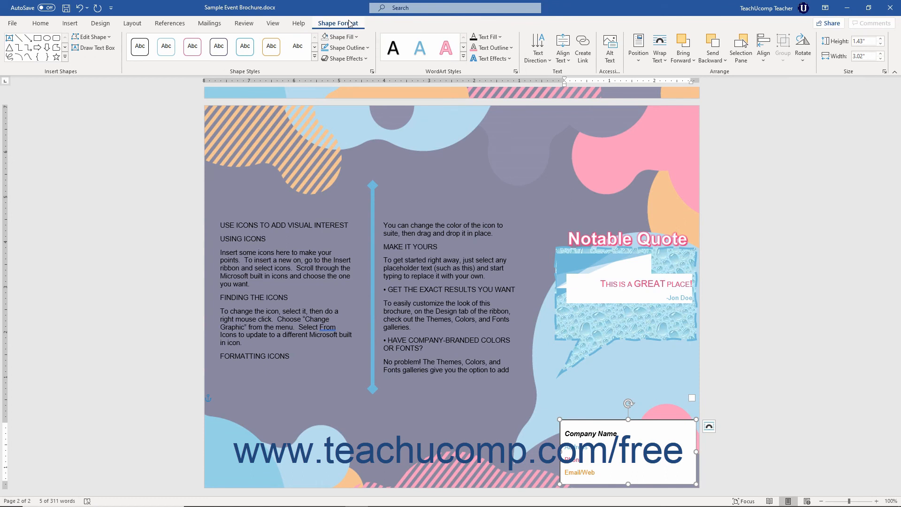
click(764, 57)
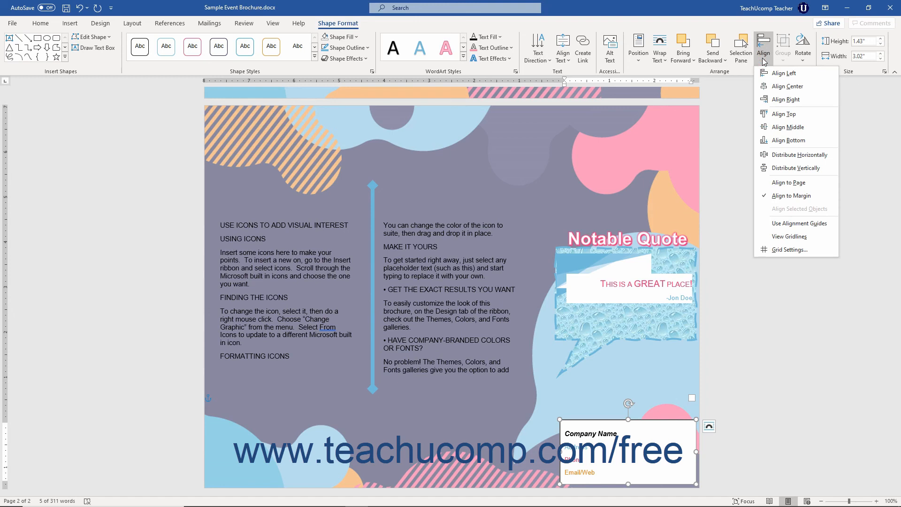
click(773, 114)
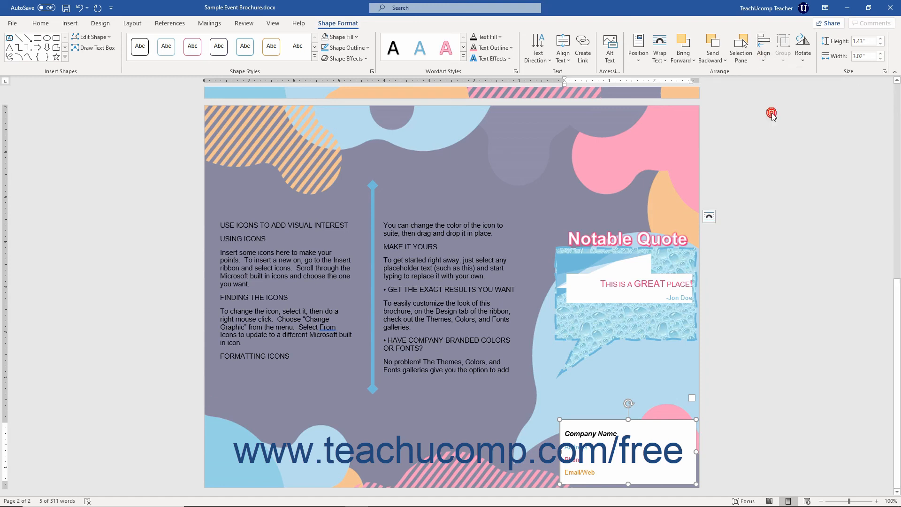
click(79, 8)
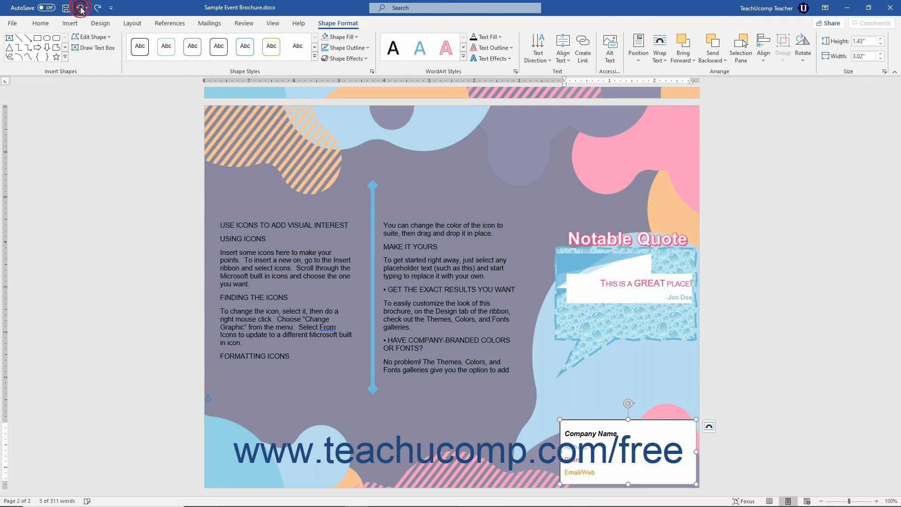
- Group the "Notable Quote" text box with the quote banner below it into one object
click(730, 373)
click(595, 242)
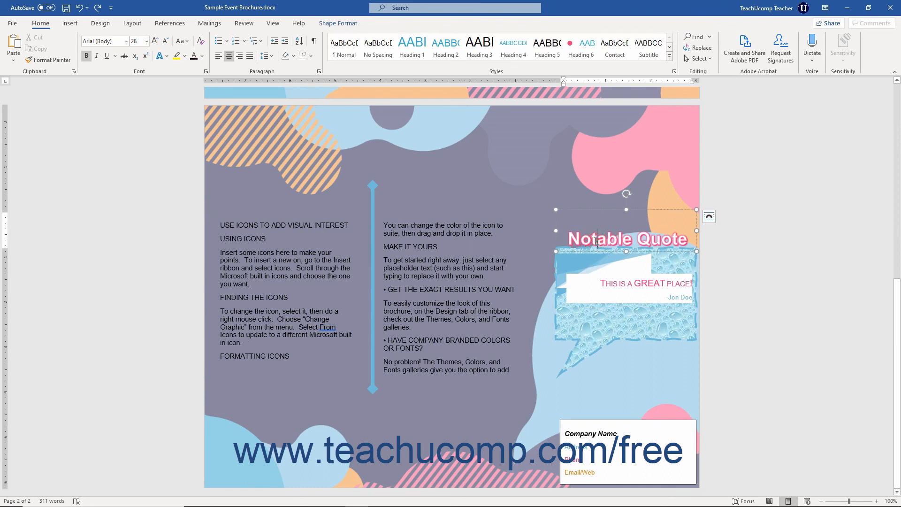
shift+click(595, 268)
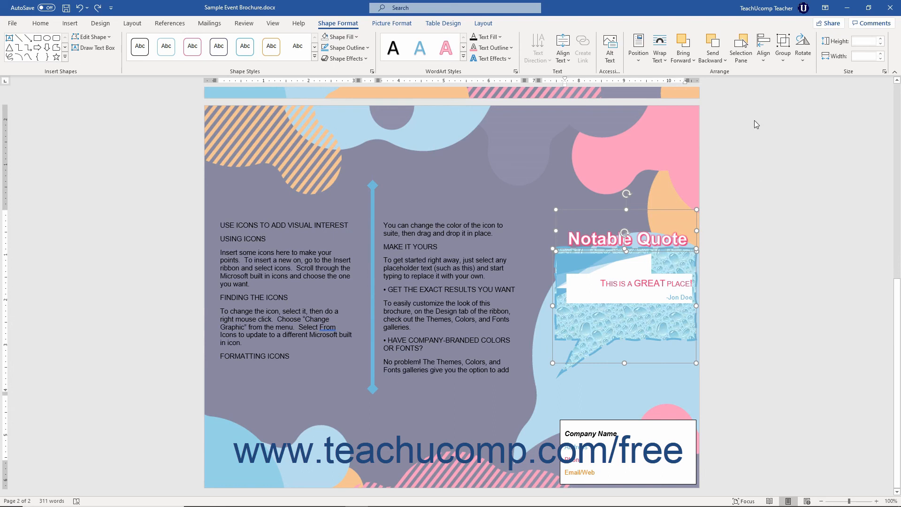
click(786, 46)
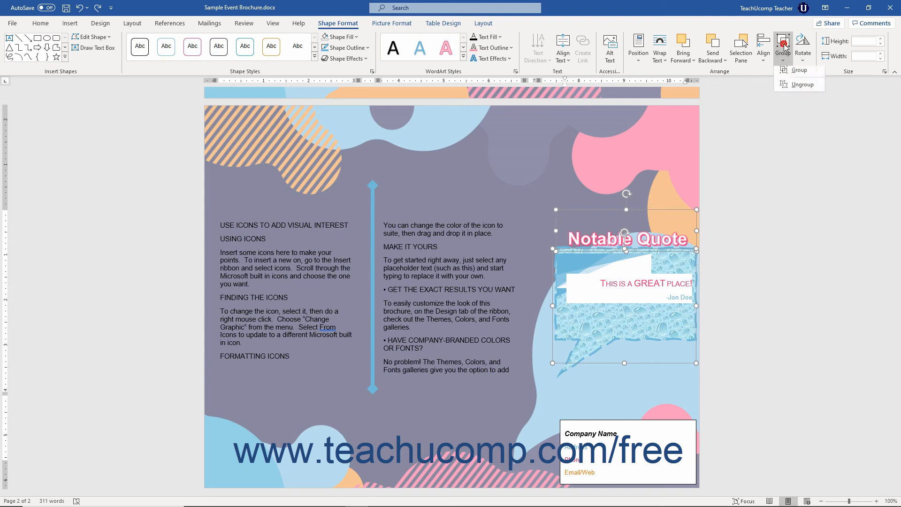
click(787, 73)
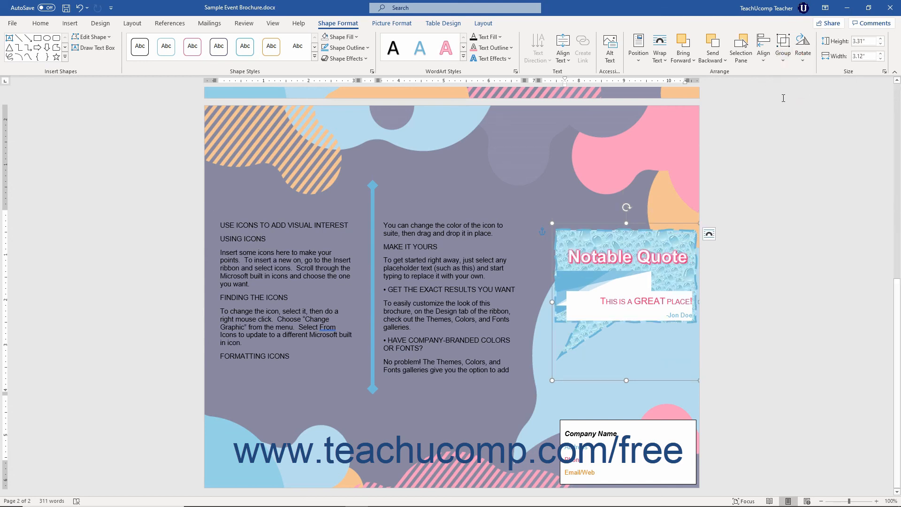
- Select individual objects inside the "Notable Quote" group, and reselect the whole group
click(645, 262)
click(642, 292)
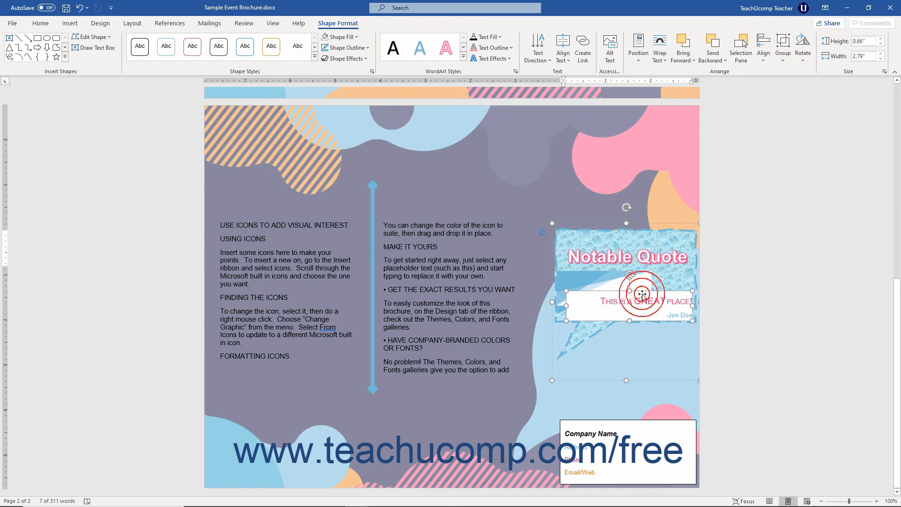
click(616, 287)
click(615, 379)
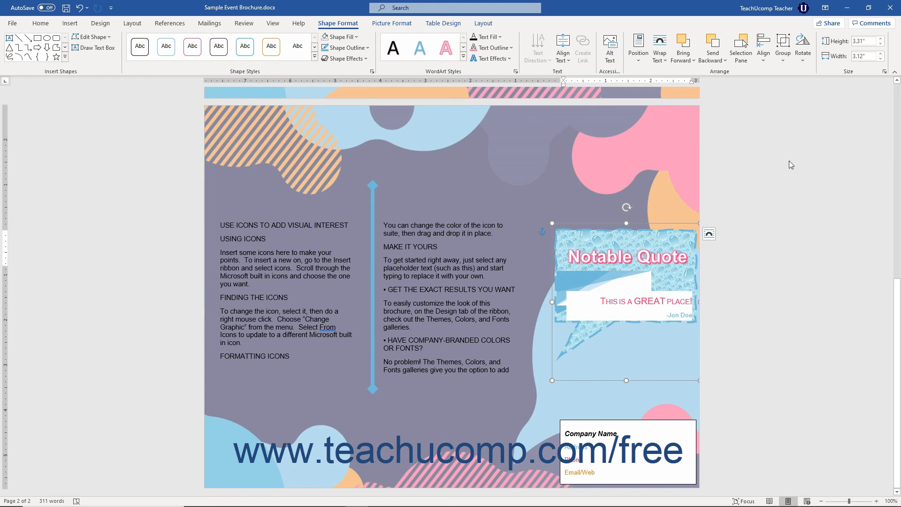
- Ungroup the "Notable Quote" group into separate objects and deselect them
click(783, 60)
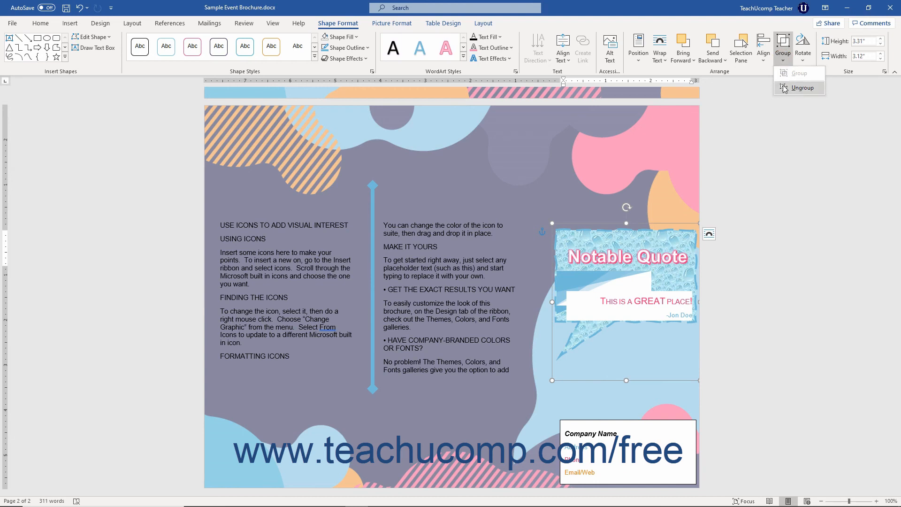
click(802, 88)
click(753, 242)
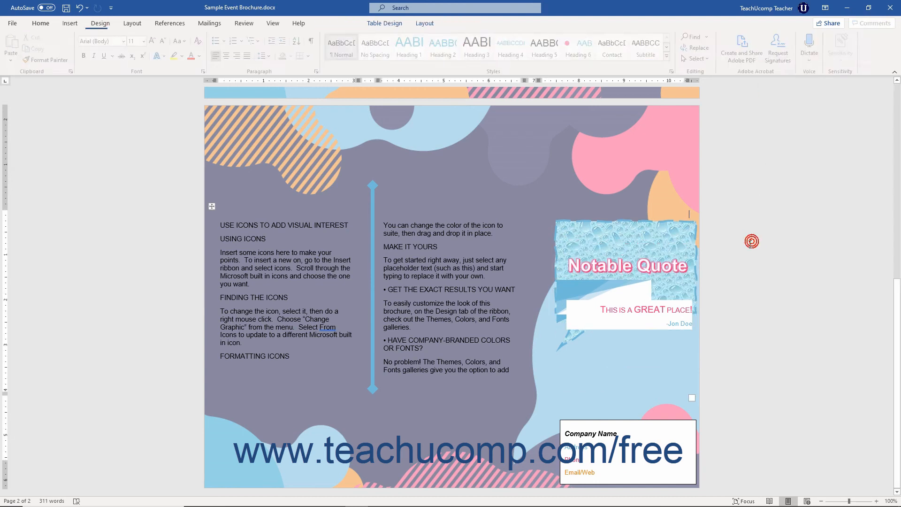
- Select the "Notable Quote" text box and the quote banner together, move both slightly upward, and deselect them
click(640, 264)
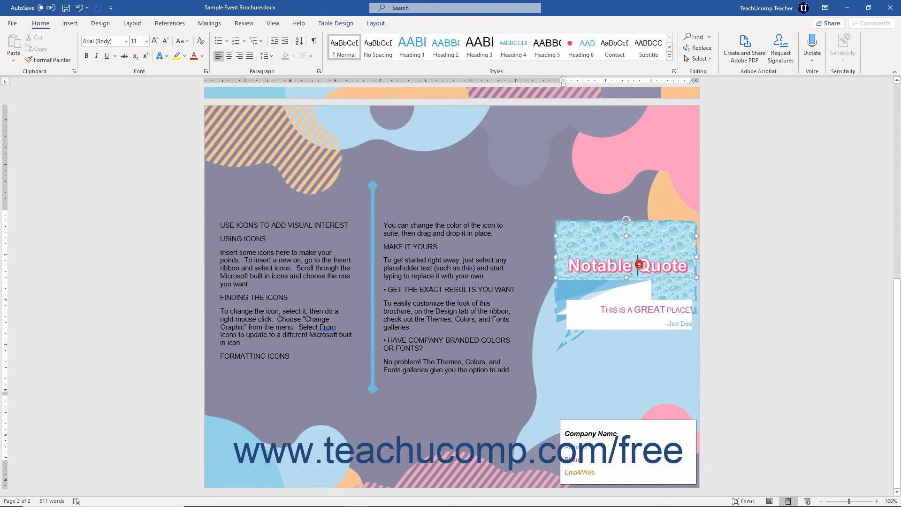
shift+click(633, 304)
drag(637, 239, 638, 208)
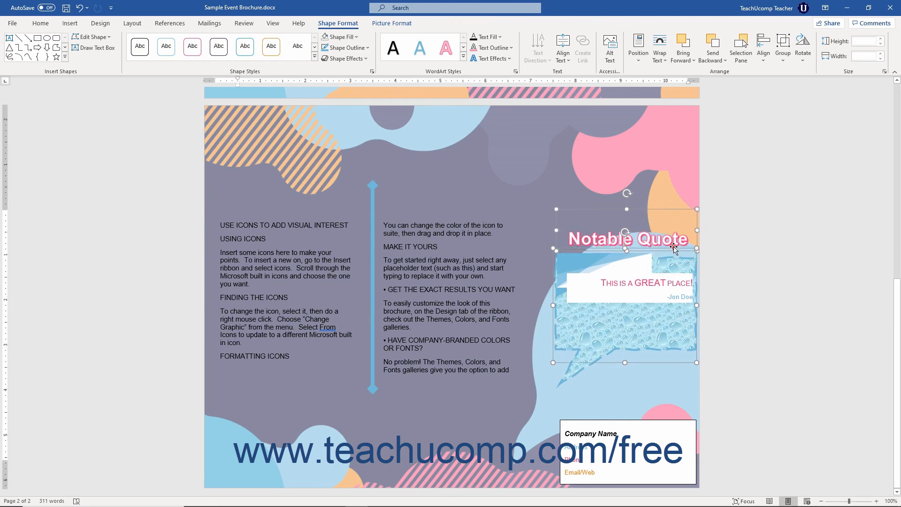
click(674, 248)
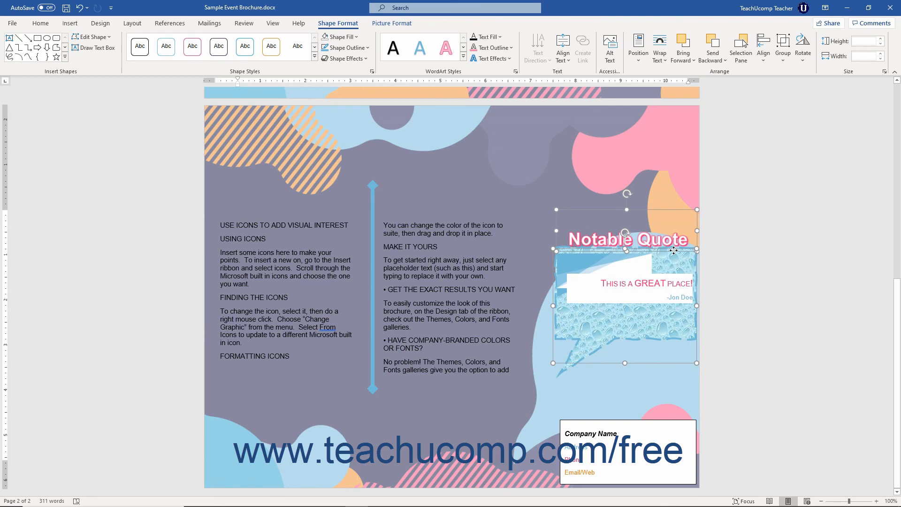
click(730, 252)
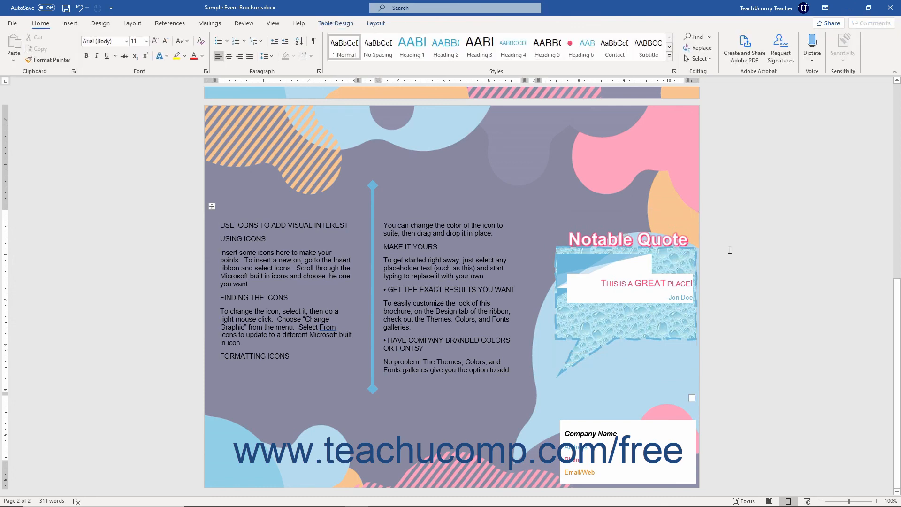
- Try rotating the company contact text box right 90°, and undo the rotation
click(632, 421)
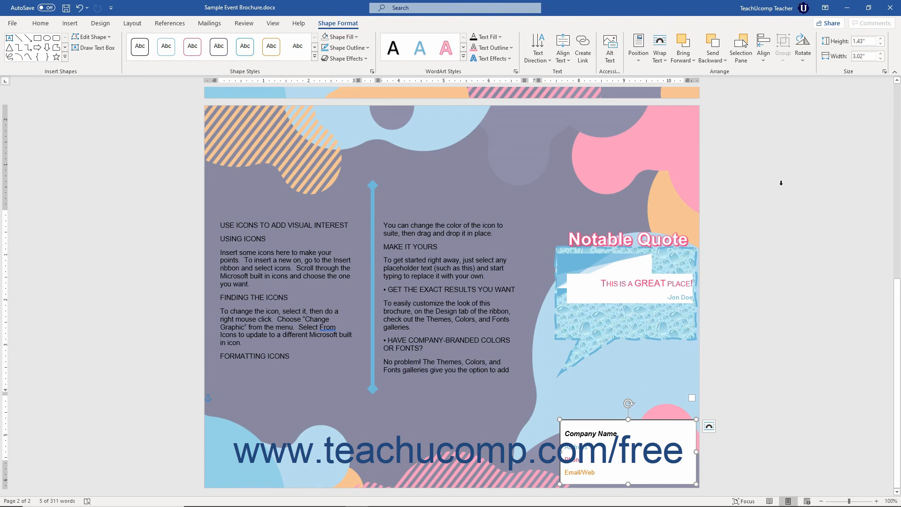
click(803, 58)
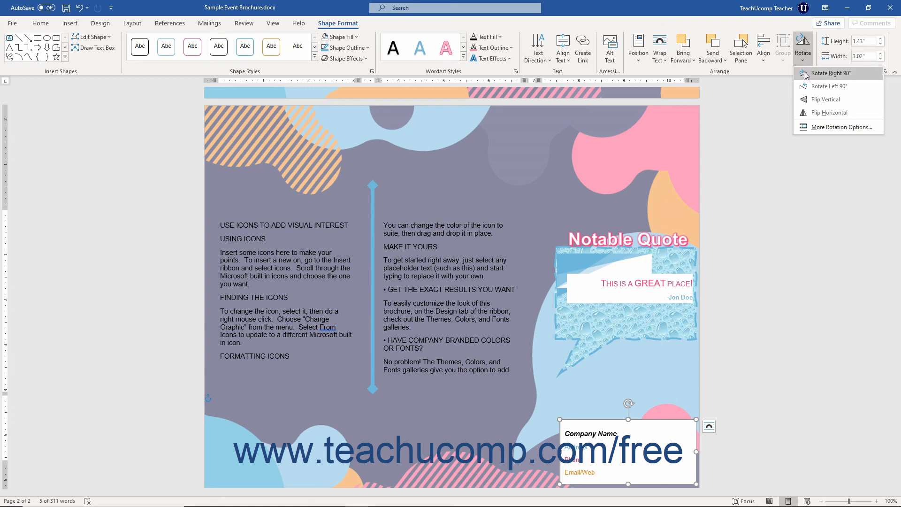
click(805, 75)
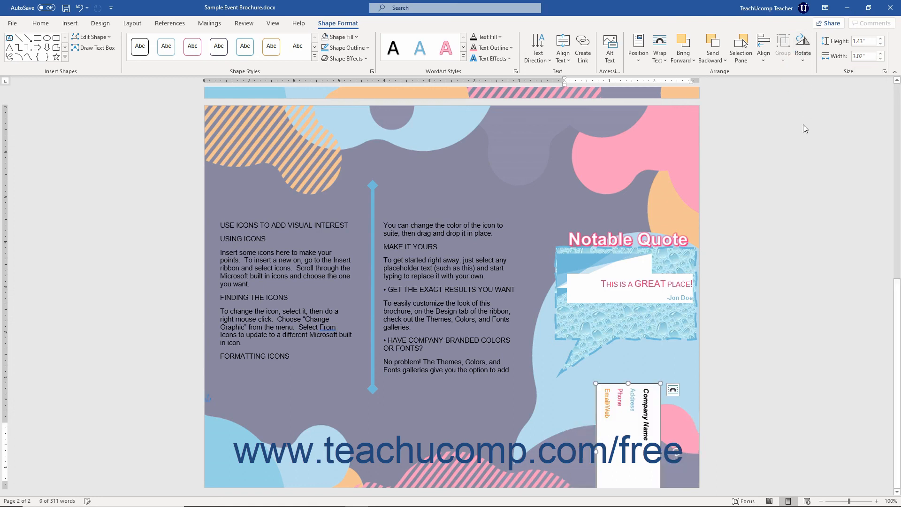
click(78, 7)
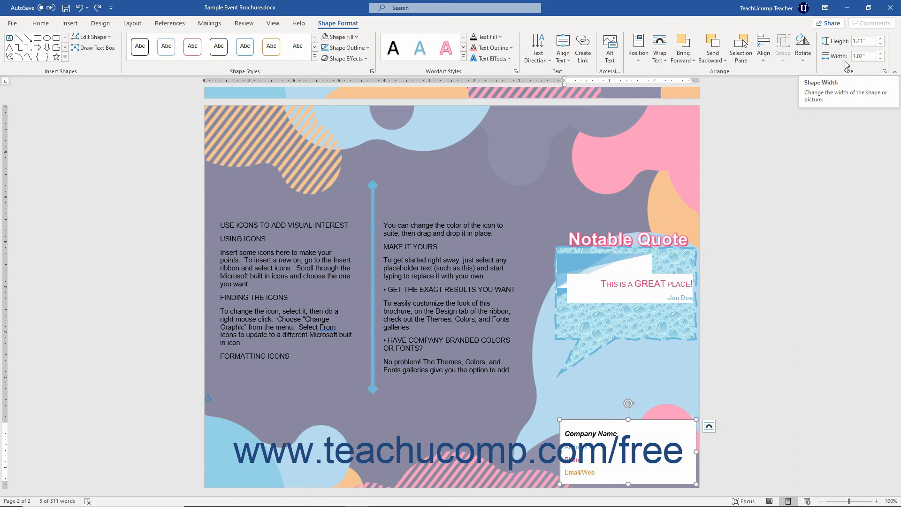
- Reduce the height of the company contact text box by two increments
click(880, 44)
click(881, 44)
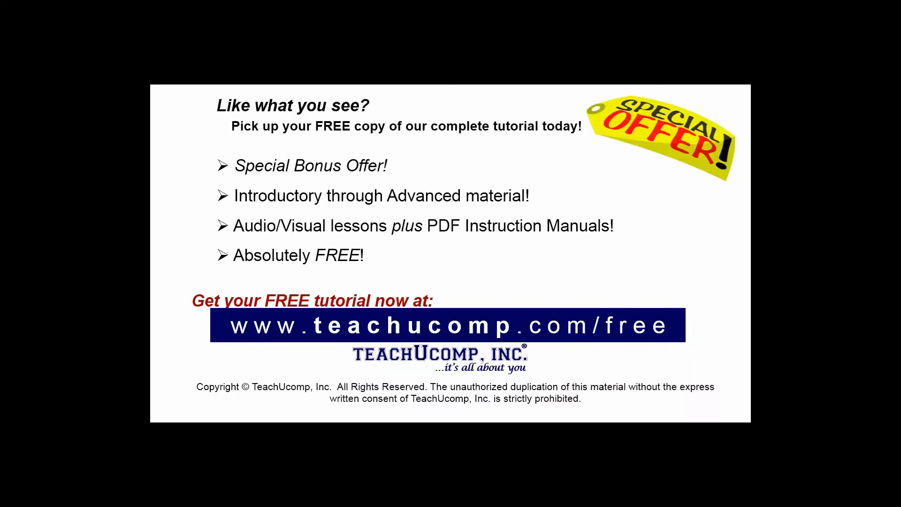